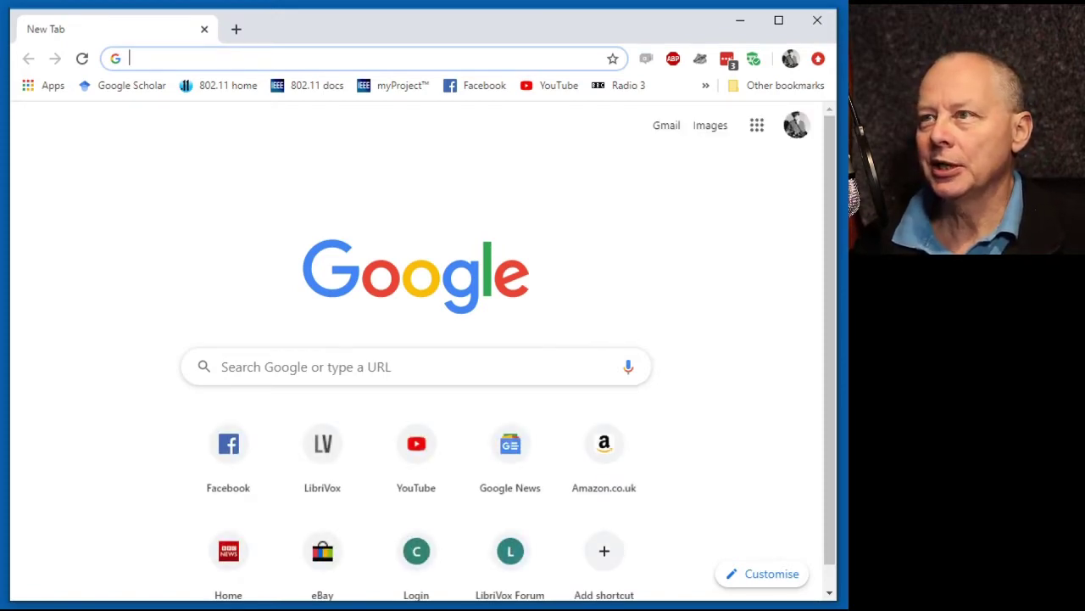
Search Google for "download audacity" and open the official audacityteam.org download page.
left_click(424, 366)
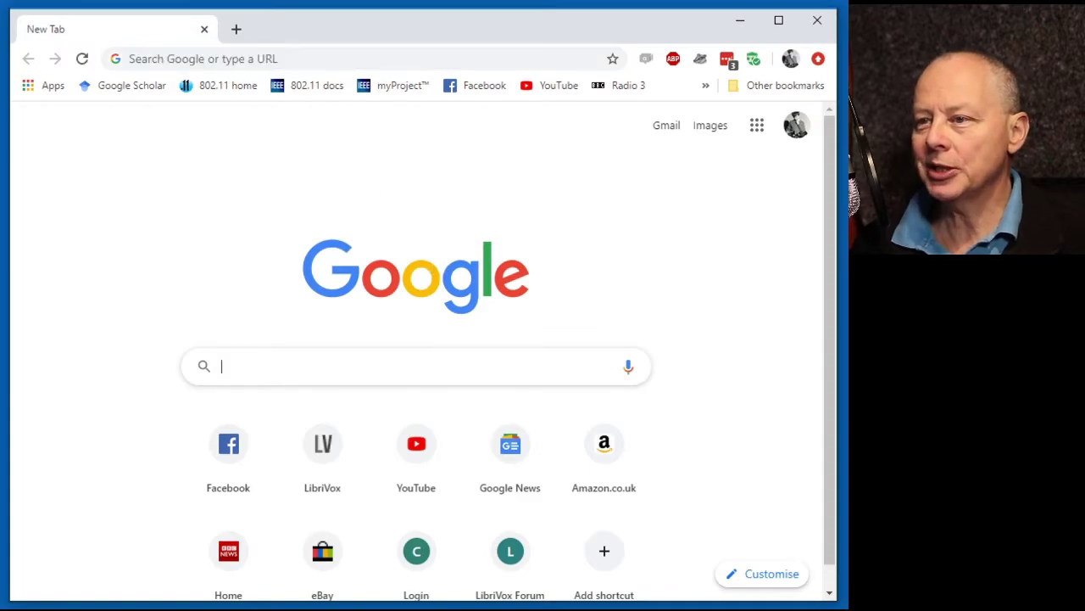
type("download audacity")
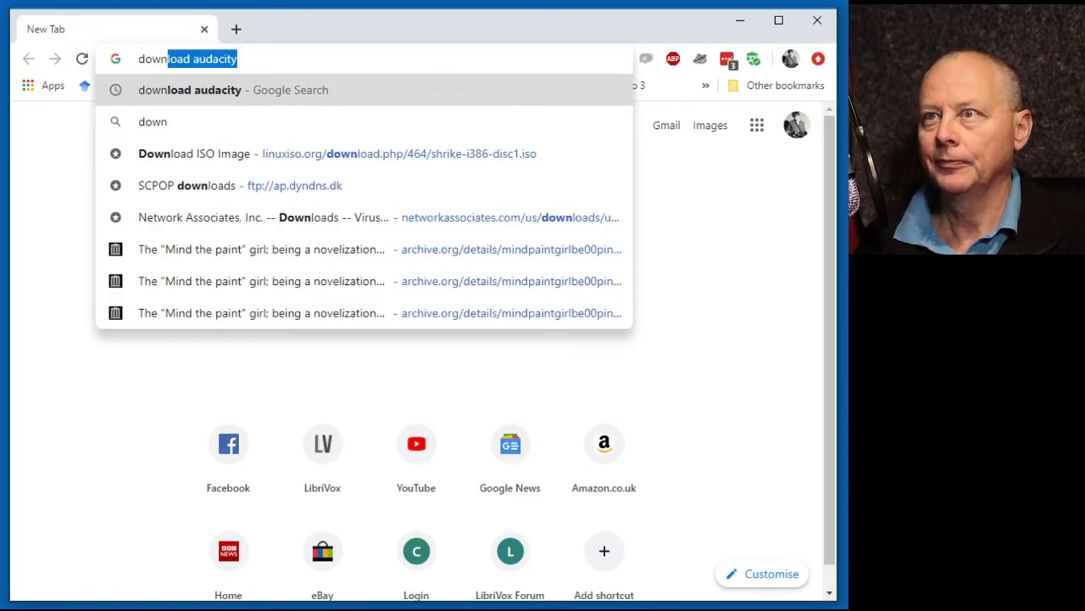
key("Return")
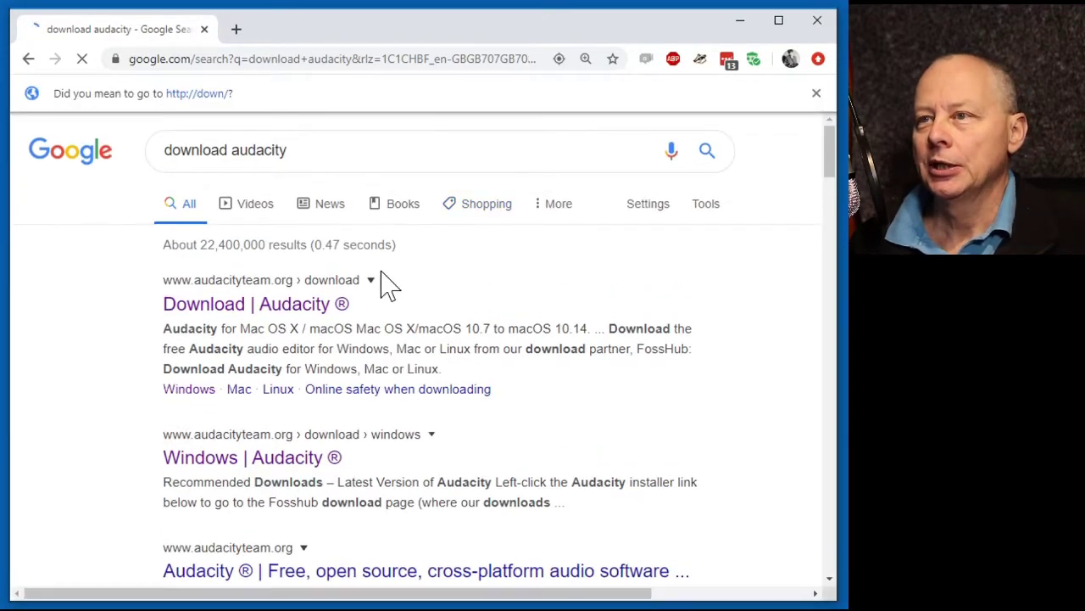
left_click(204, 314)
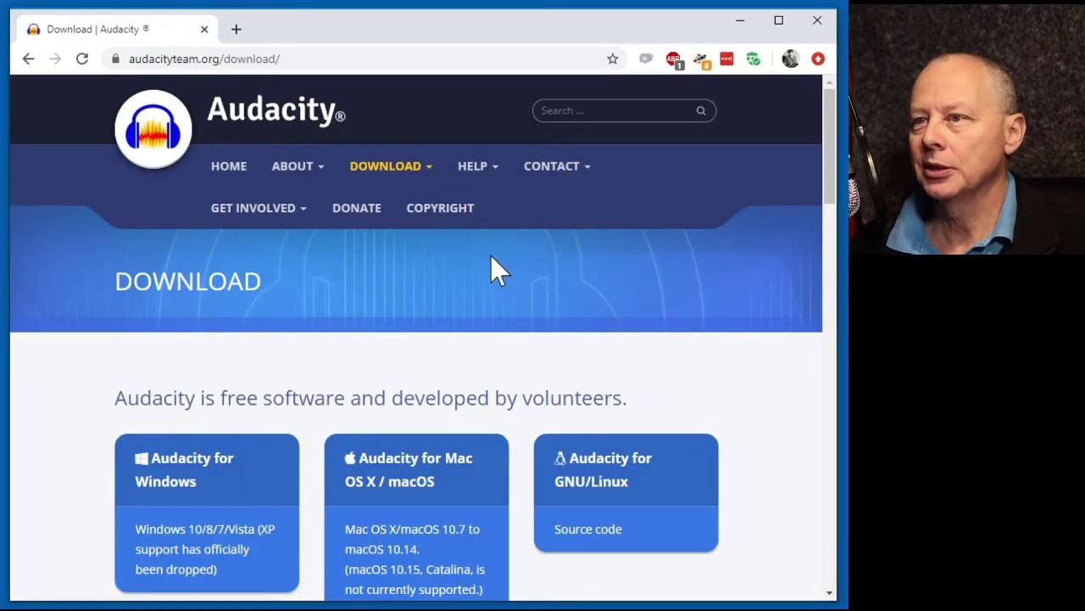
Go to the Audacity for Windows downloads and follow the Audacity 2.3.3 installer link to FossHub.
scroll(488, 256, "down", 2)
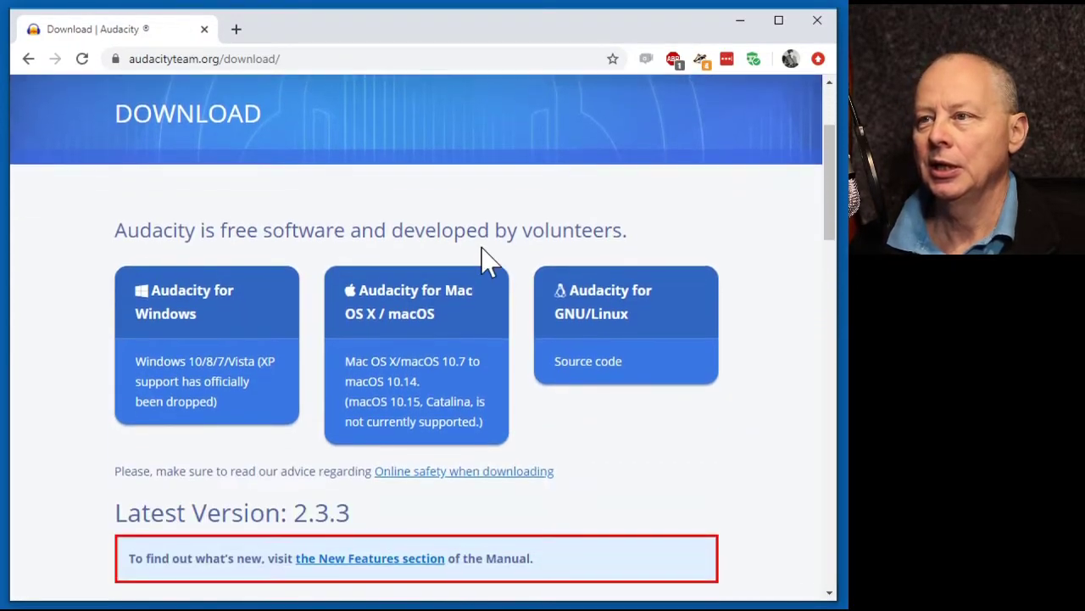
left_click(185, 316)
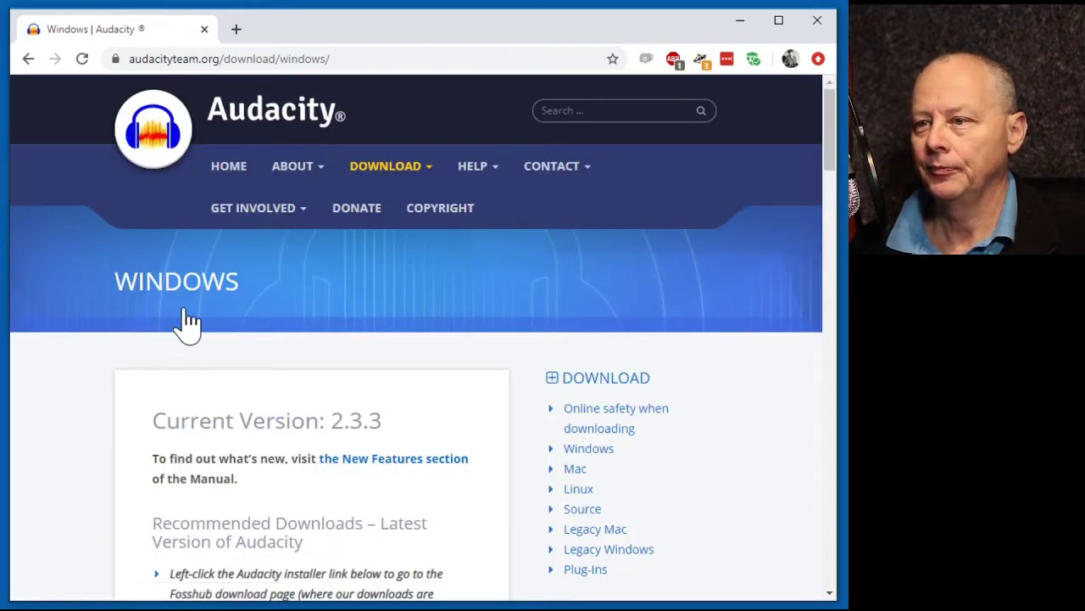
scroll(186, 322, "down", 4)
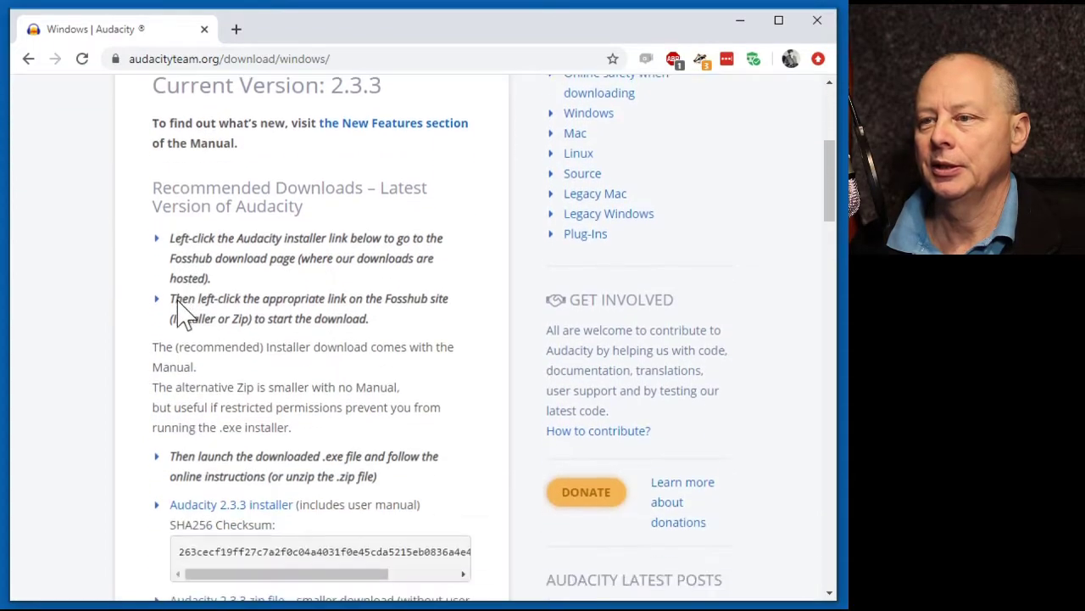
scroll(185, 315, "down", 3)
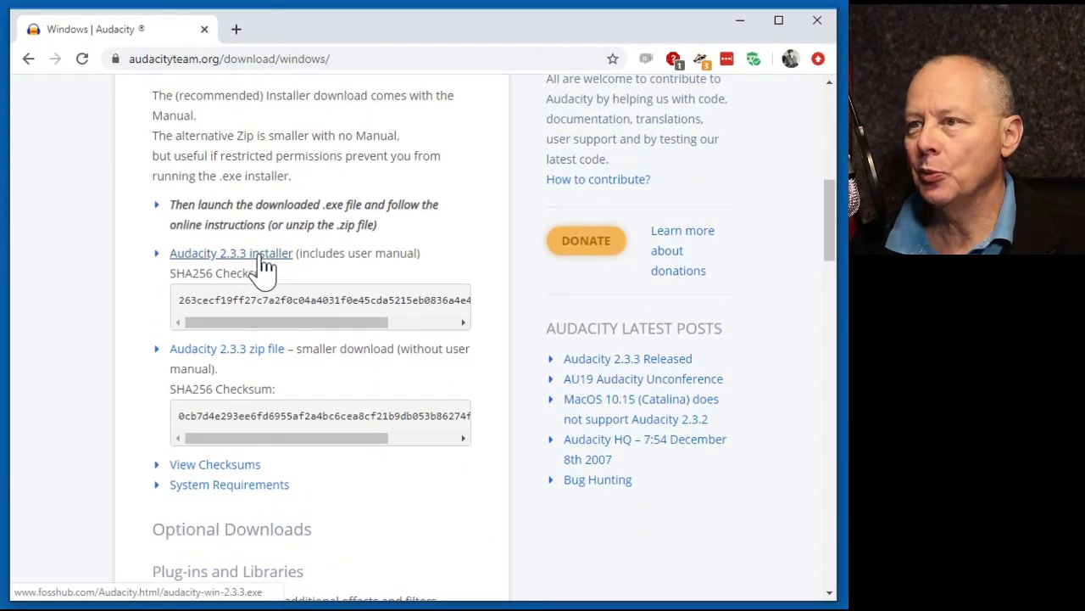
left_click(265, 268)
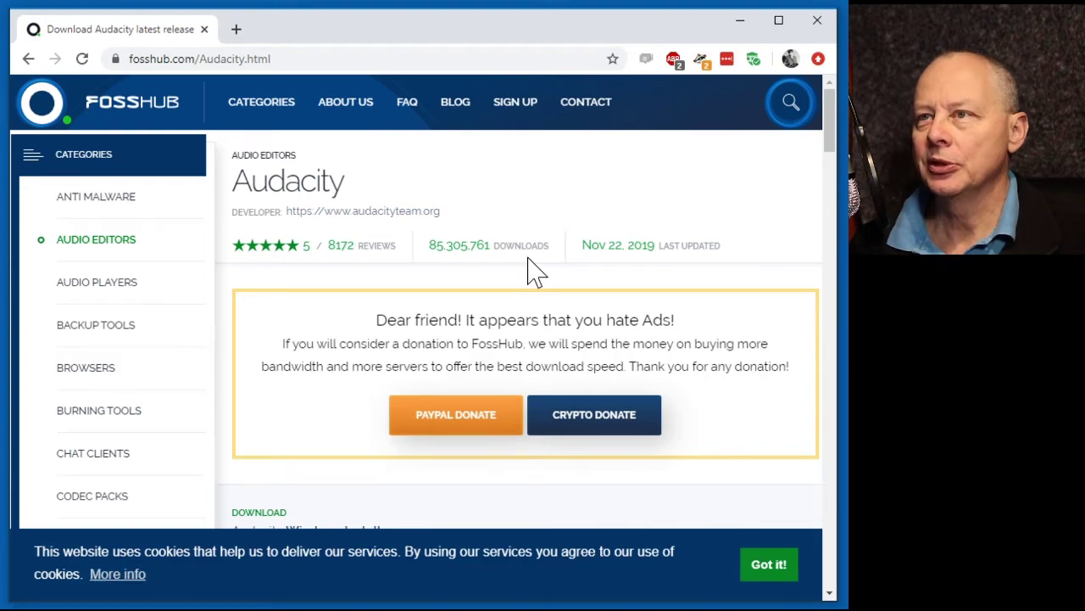
Download the Audacity Windows Installer, version 2.3.3, from FossHub and have the file open when done.
scroll(506, 267, "down", 5)
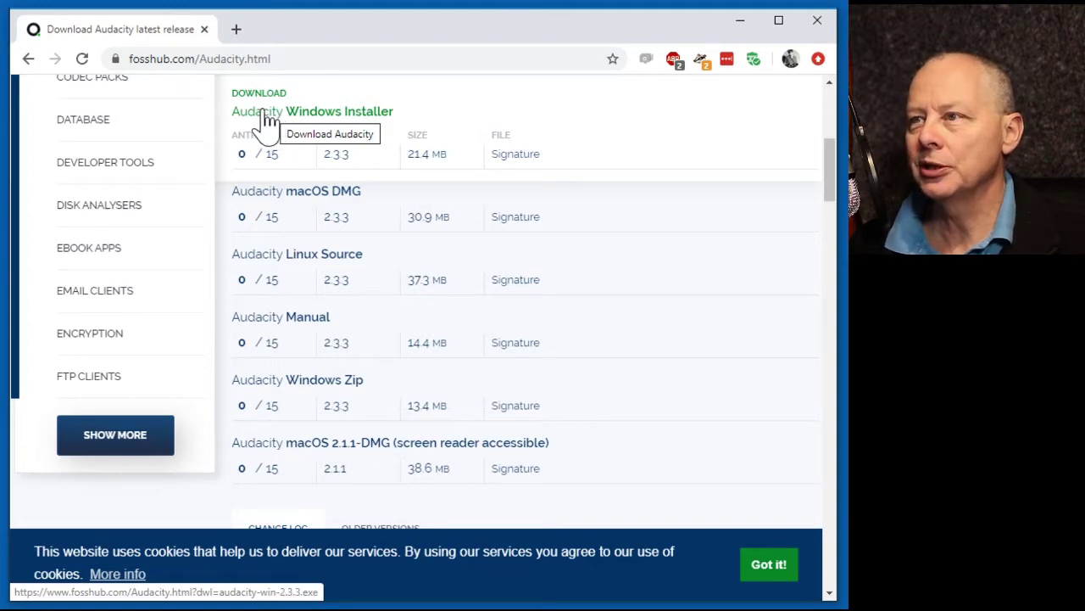
left_click(265, 117)
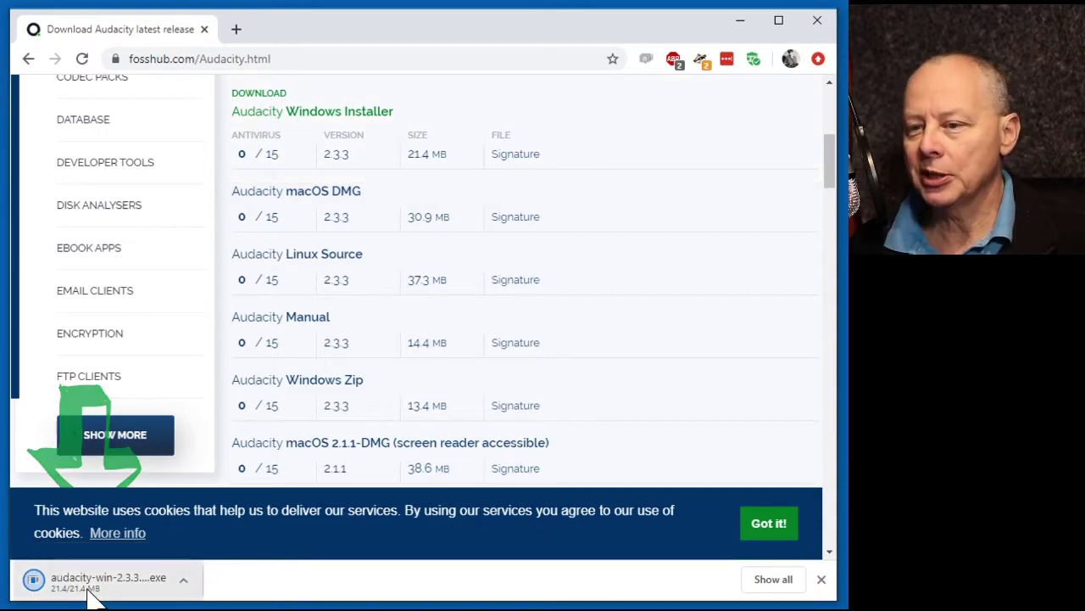
left_click(185, 585)
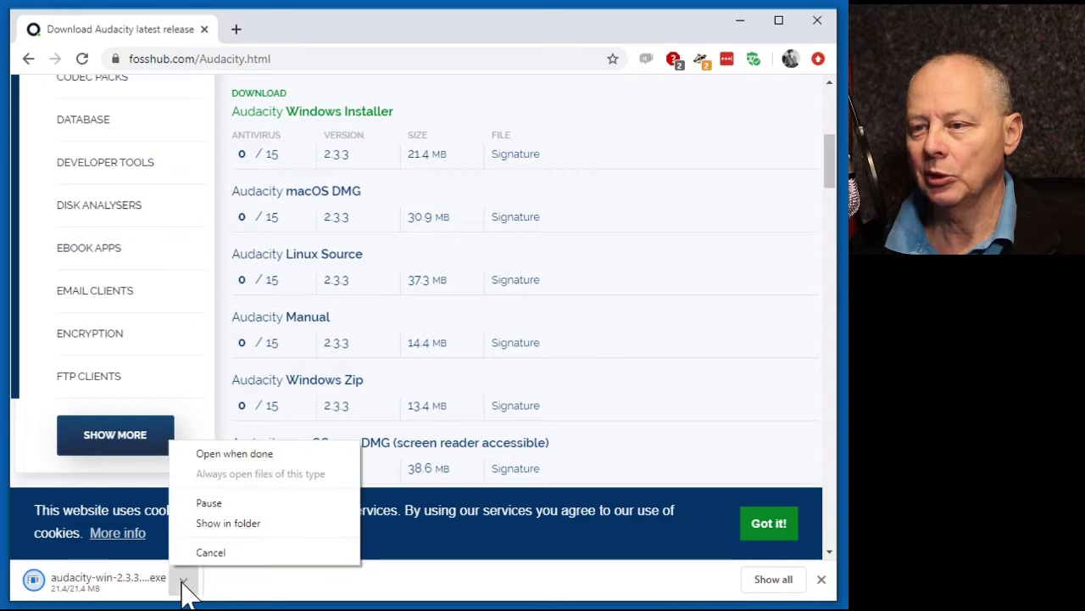
left_click(222, 458)
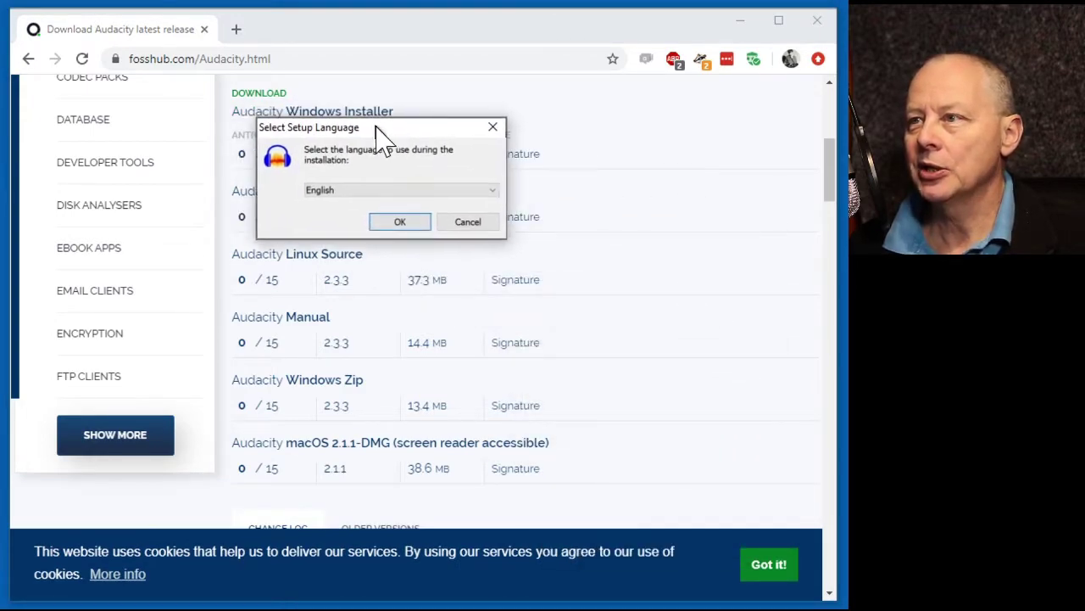
Minimize the browser, start the Audacity setup in English and continue past its welcome and licence information pages.
left_click(742, 22)
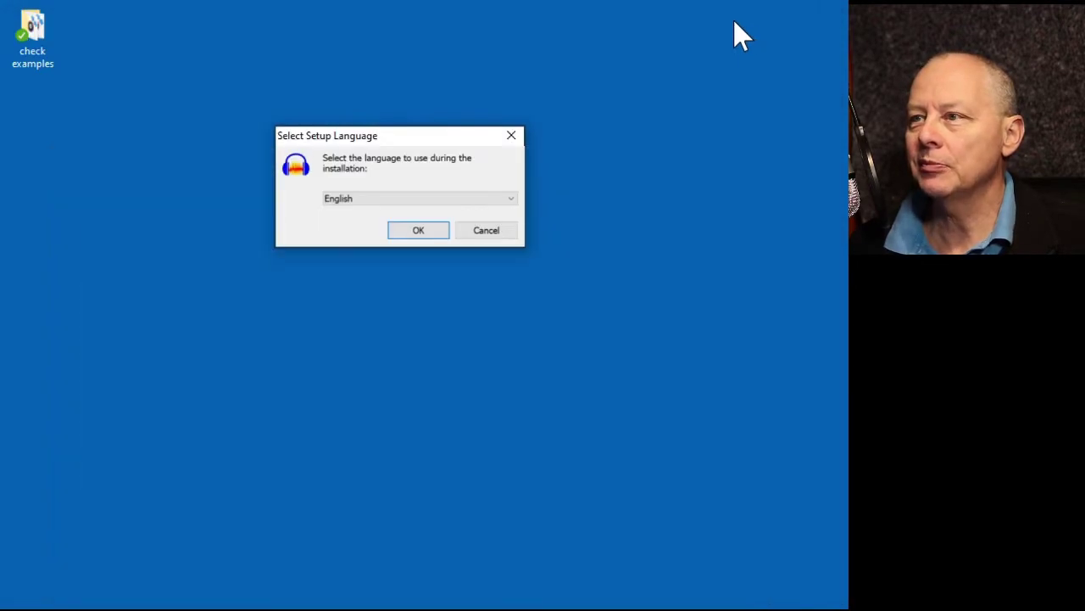
left_click(427, 234)
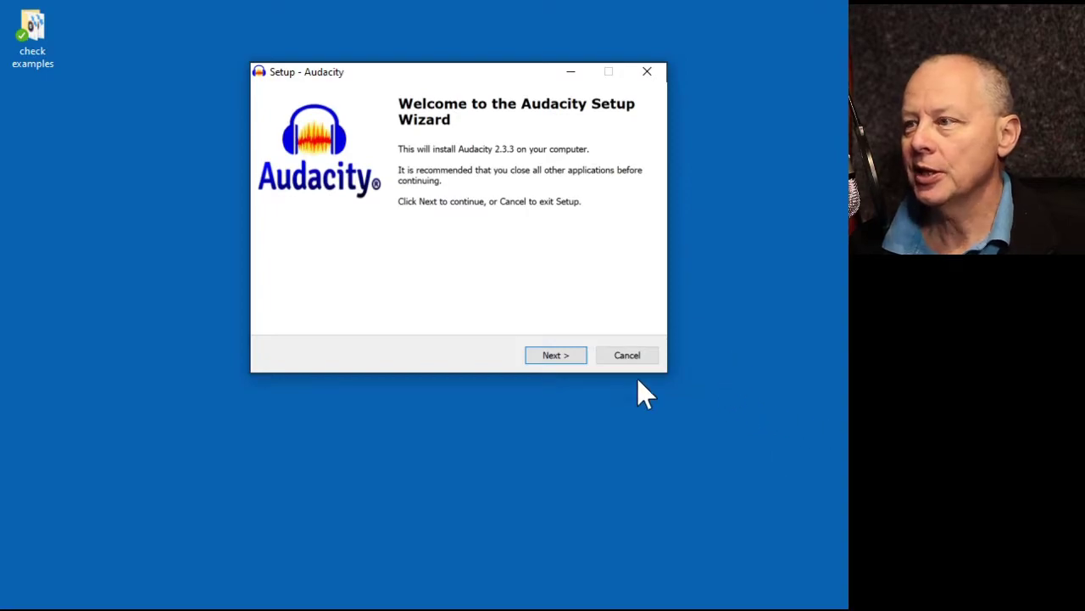
left_click(561, 356)
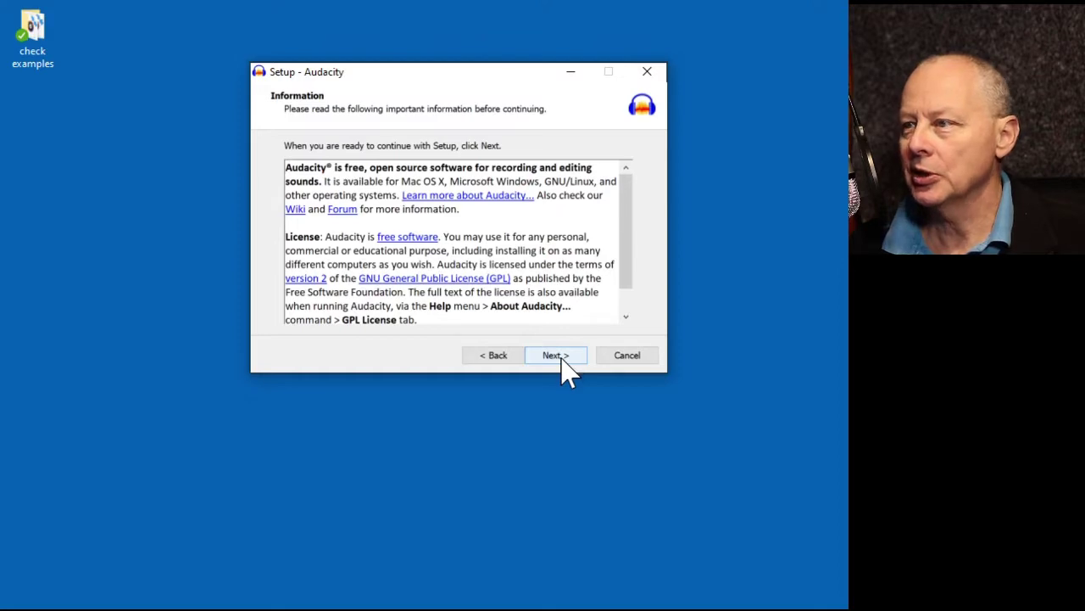
left_click(561, 356)
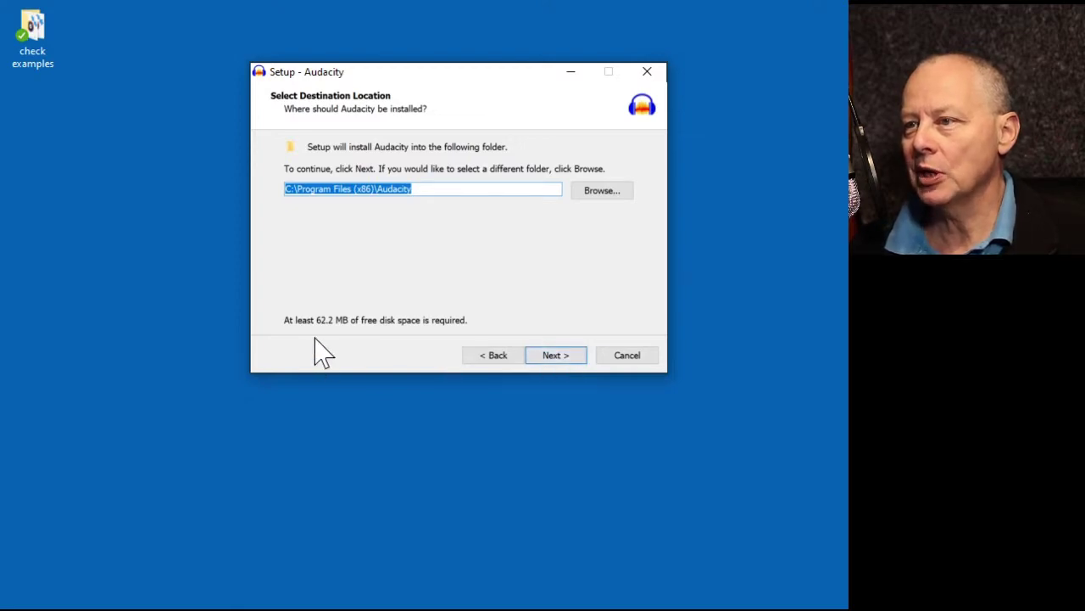
Accept the existing folder C:\Program Files (x86)\Audacity as the install destination and keep the desktop shortcut option without resetting preferences.
left_click(557, 356)
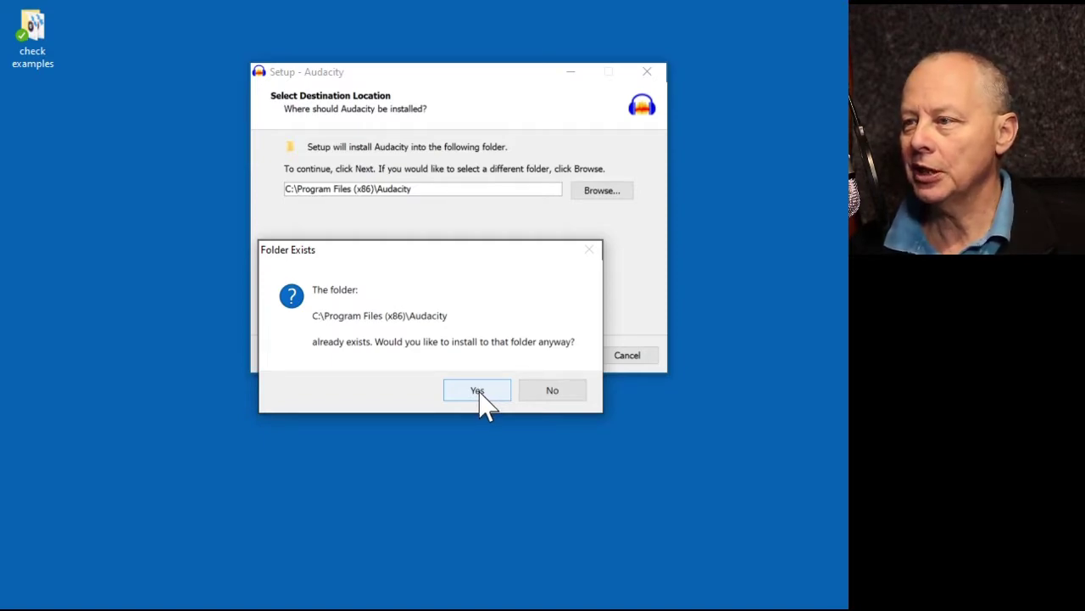
left_click(480, 392)
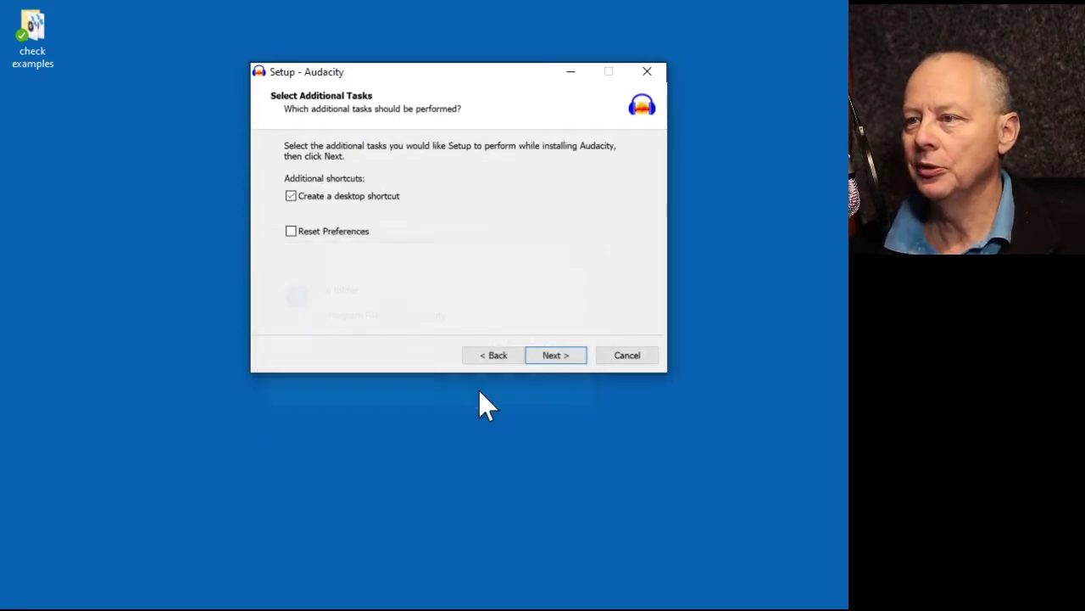
left_click(560, 356)
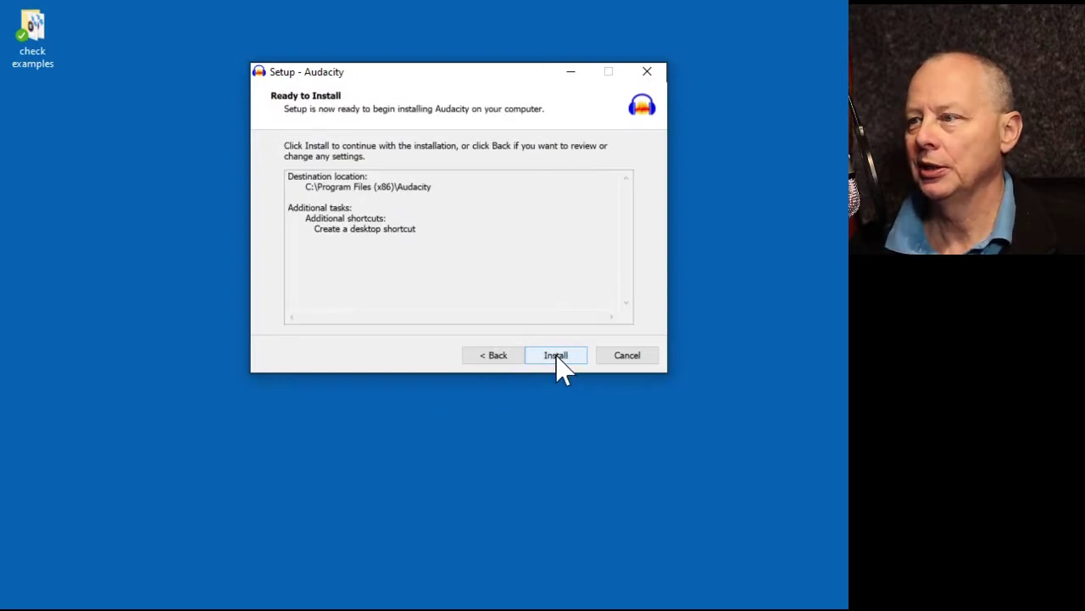
Install Audacity and finish the setup wizard with the option to launch Audacity enabled.
left_click(558, 356)
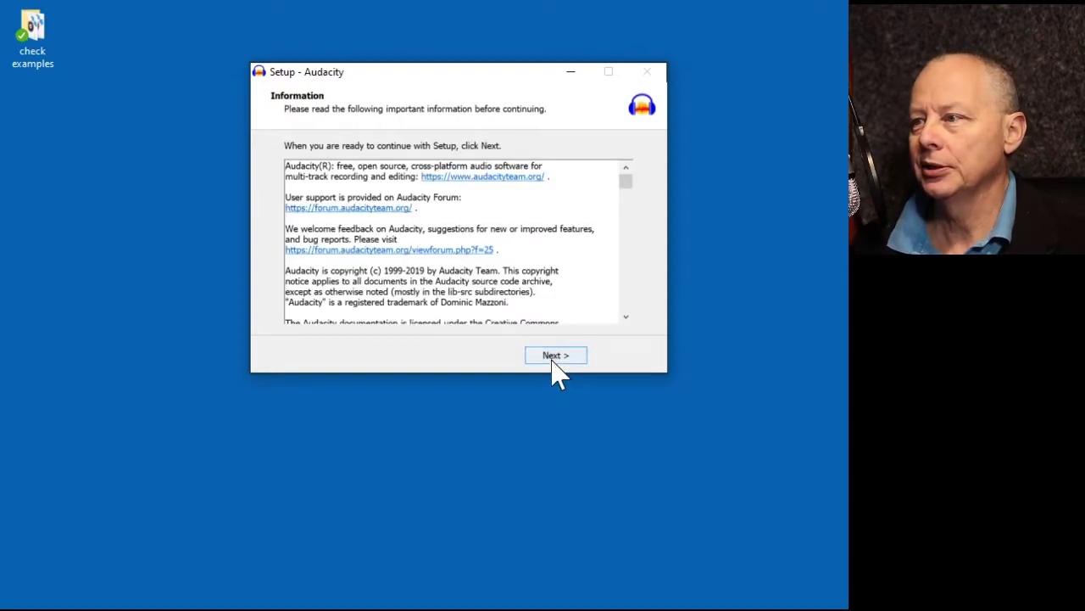
left_click(554, 363)
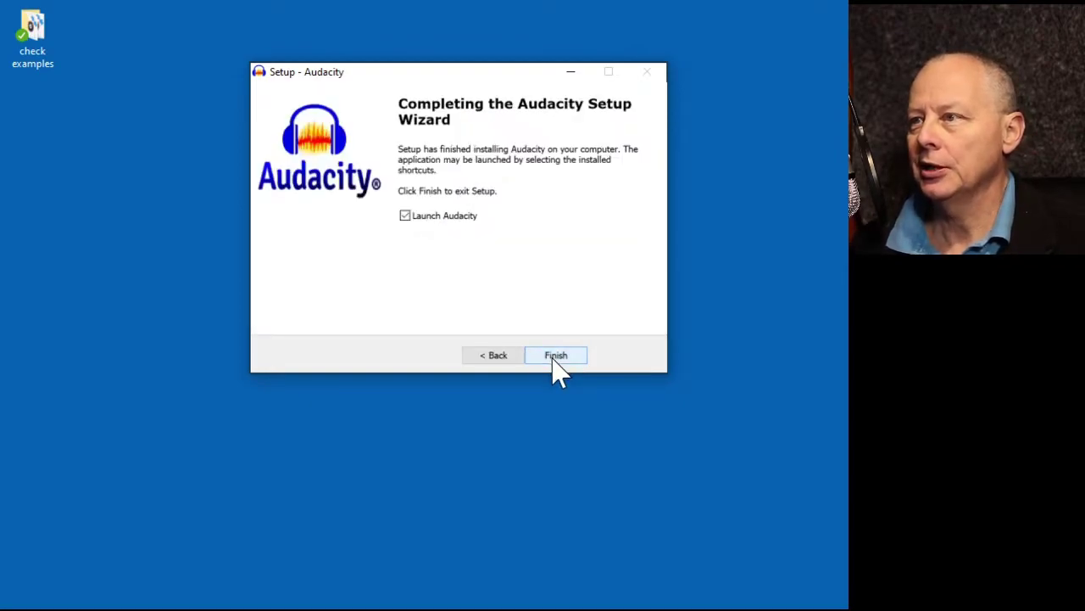
left_click(555, 359)
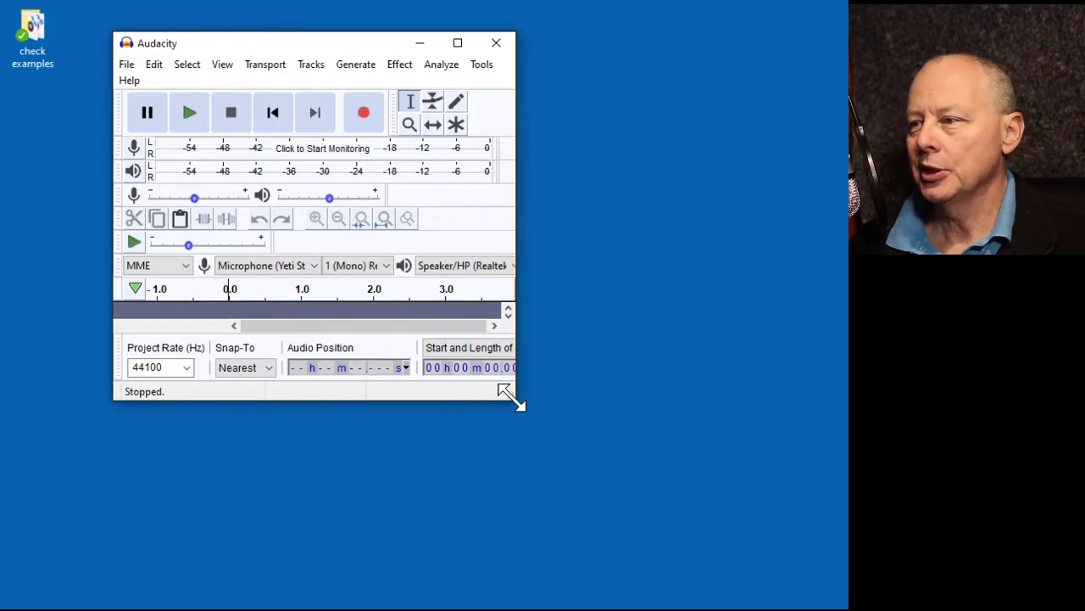
Enlarge the Audacity window to fill most of the desktop and move it slightly up beside the desktop folder.
left_click_drag(510, 396, 846, 601)
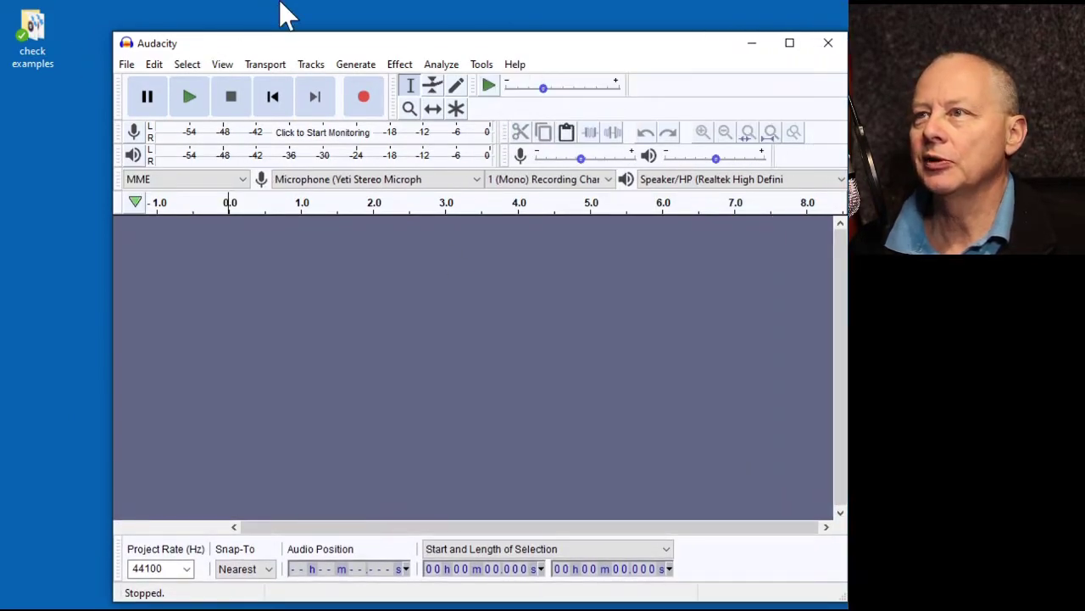
left_click_drag(326, 42, 283, 23)
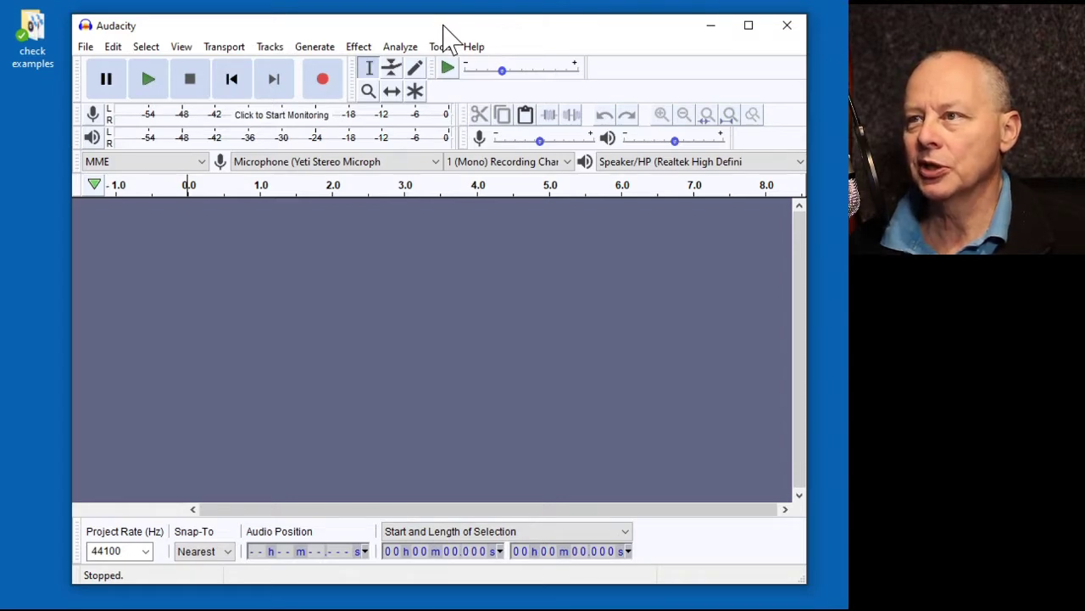
Choose the Yeti Stereo microphone as the recording device with 1 (Mono) Recording Channel.
left_click(410, 170)
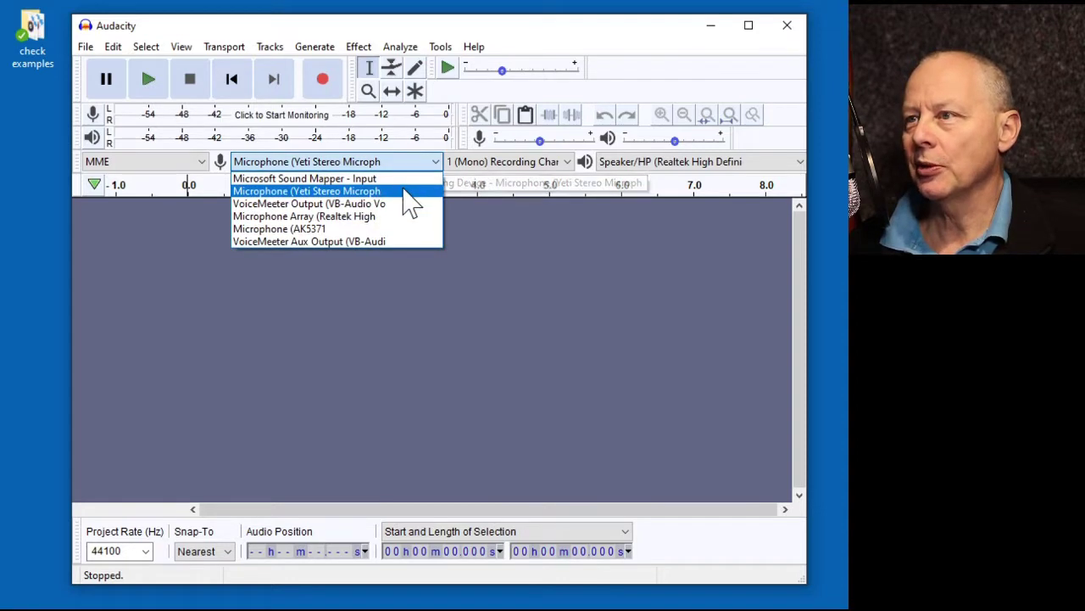
left_click(402, 192)
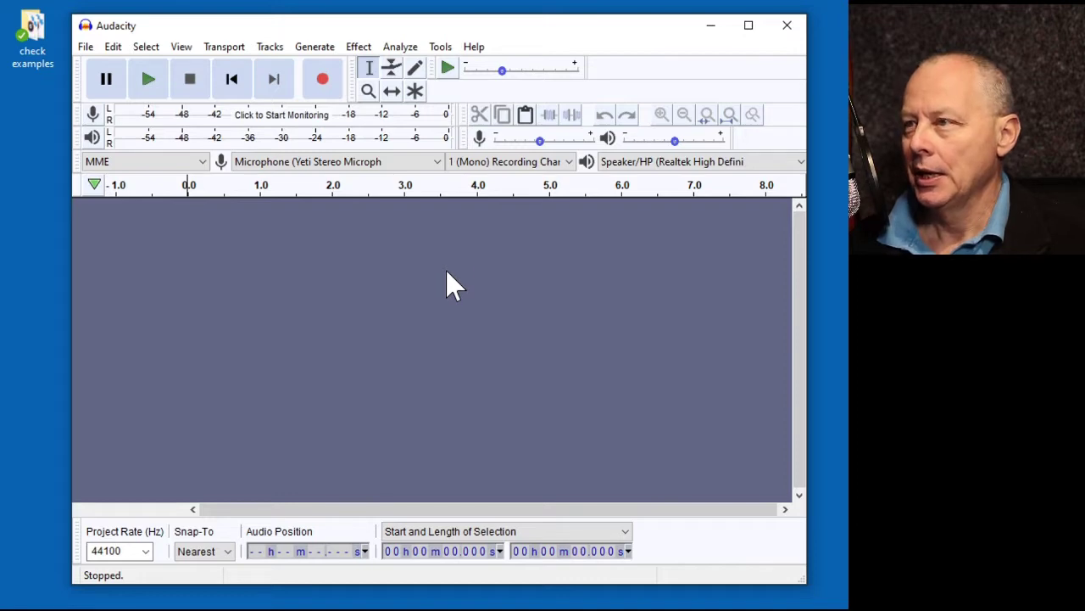
left_click(519, 163)
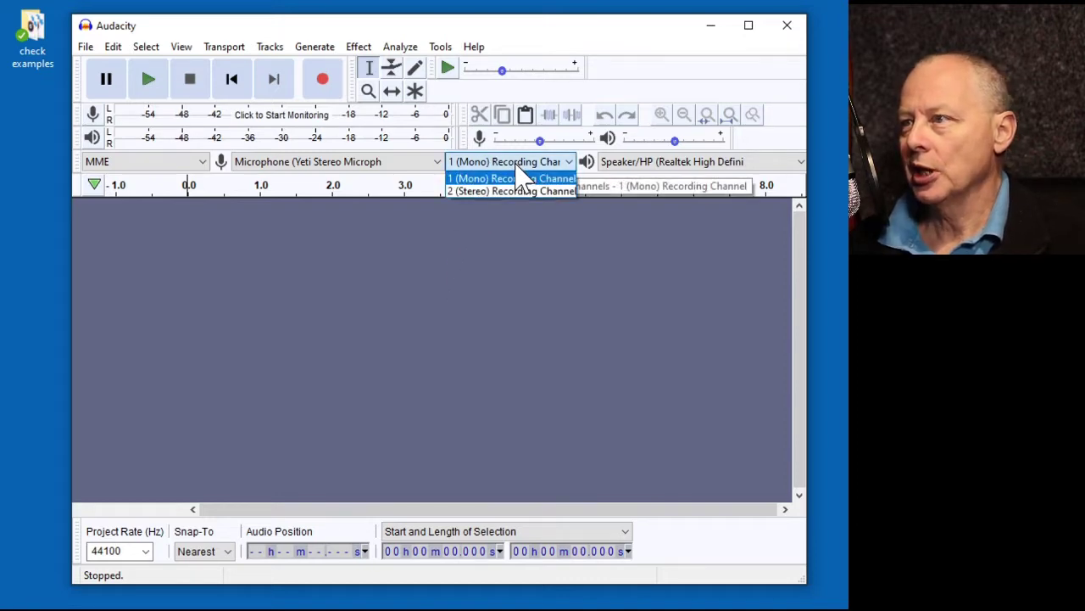
left_click(517, 168)
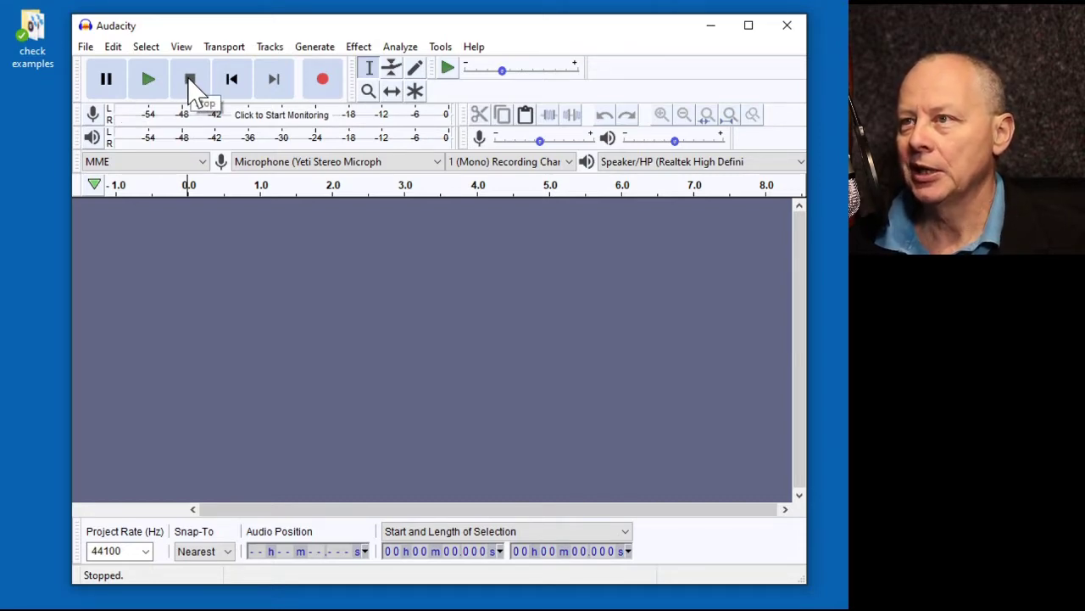
Record a mono voice test of about 6.5 seconds, ending with a couple of seconds of silence.
left_click(323, 80)
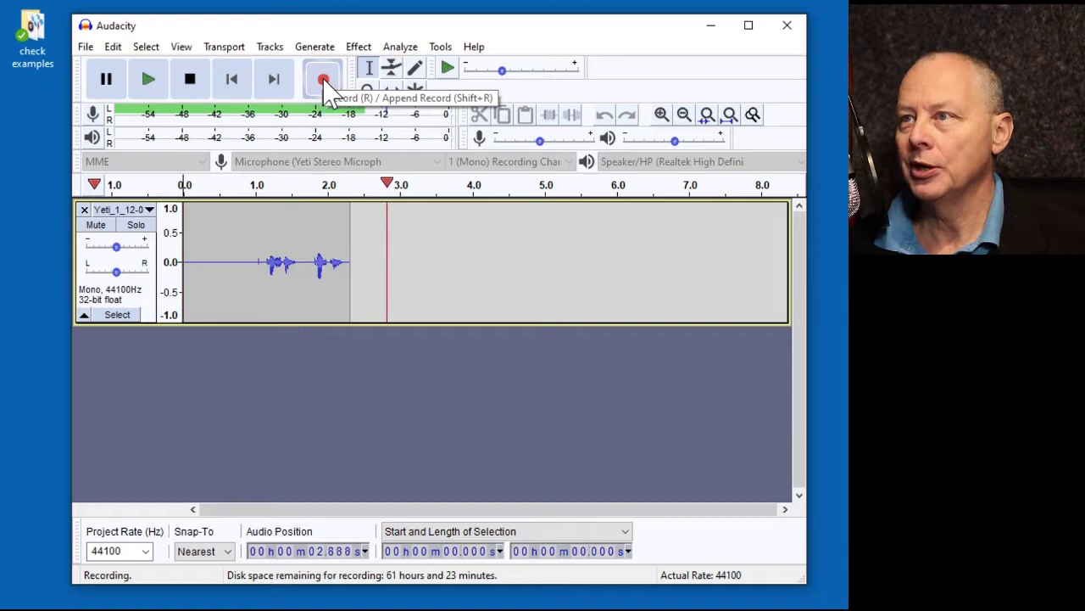
left_click(190, 80)
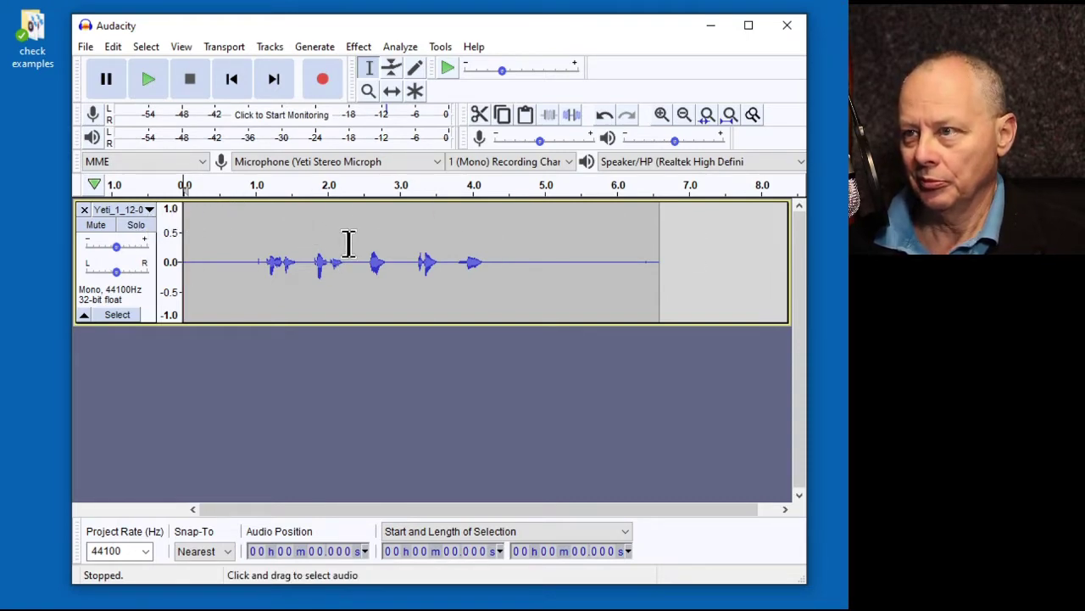
Show the recorded track as Waveform (dB) and select about 1.9 seconds of the silence after the speech, starting at about 4.3 seconds.
left_click(150, 209)
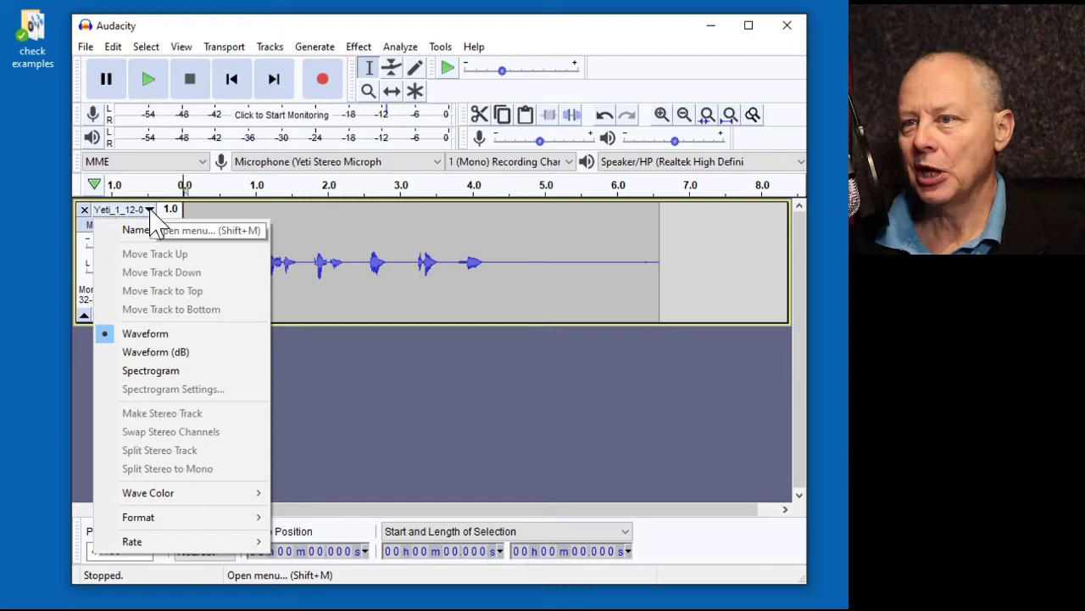
left_click(163, 352)
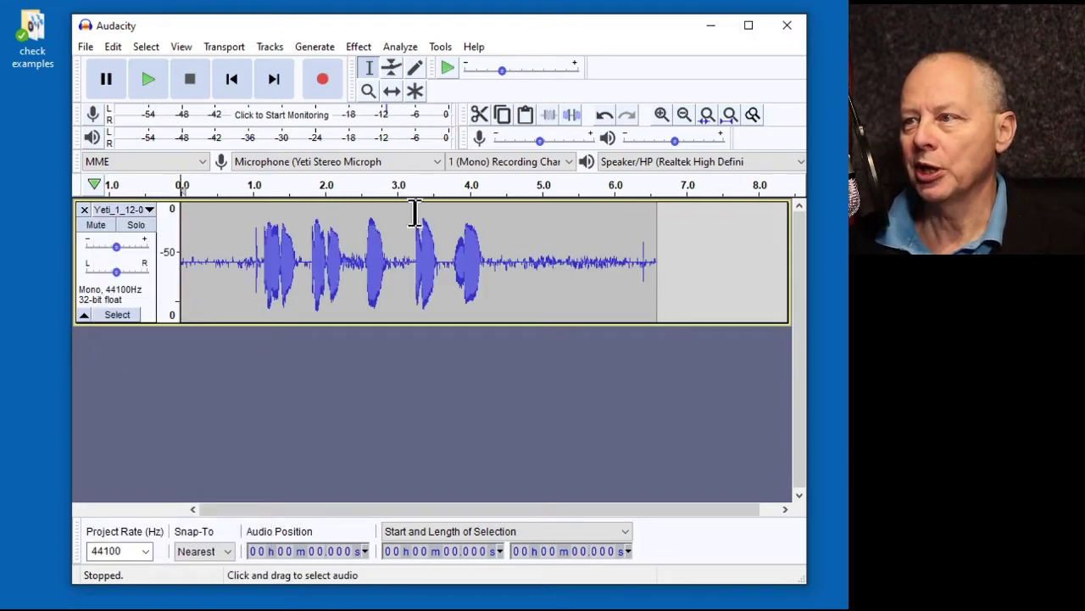
left_click_drag(494, 264, 632, 254)
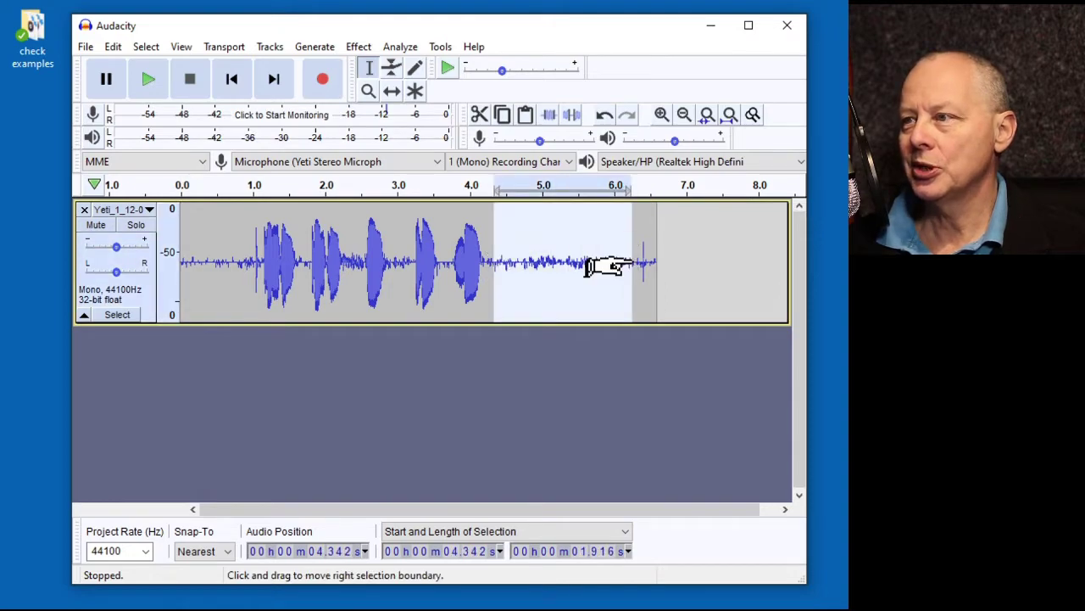
Switch the recorded track's display to Spectrogram.
left_click(149, 210)
left_click(195, 370)
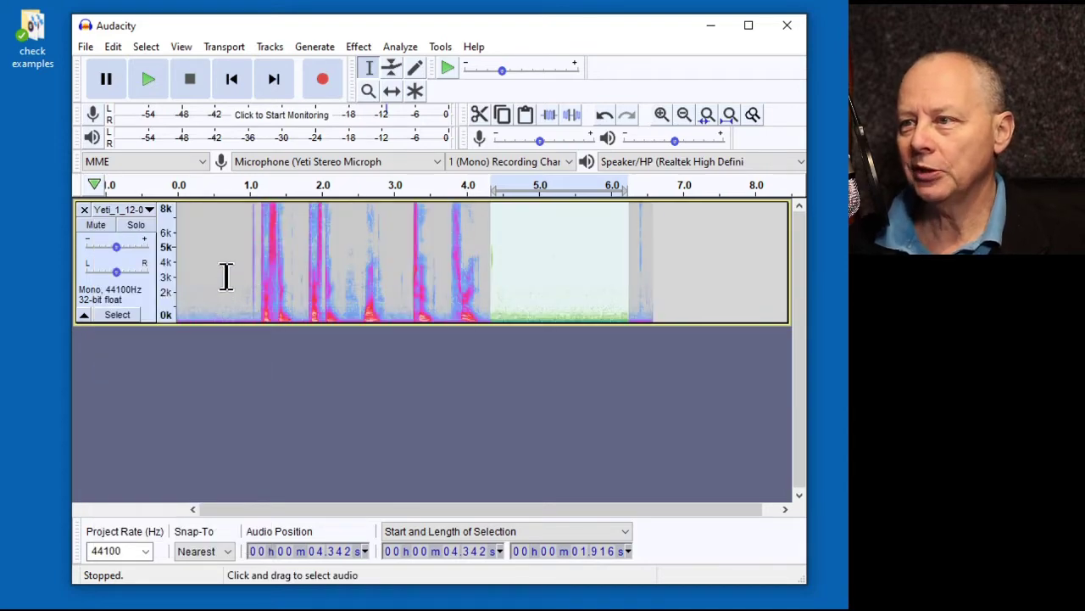
Clear the time selection and switch the recorded track's display back to Waveform (dB).
left_click(226, 280)
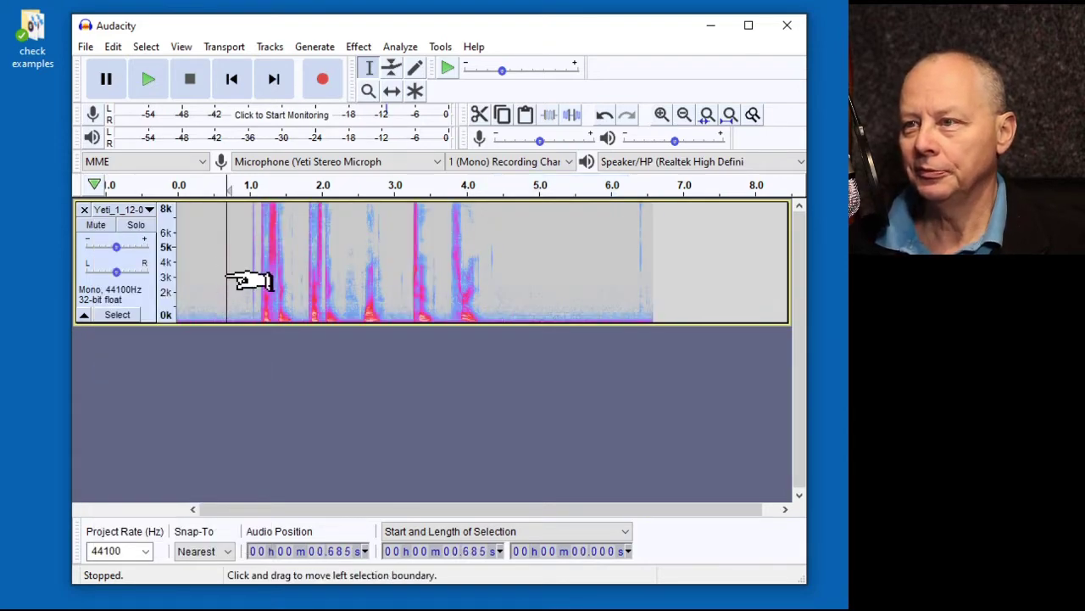
left_click(152, 218)
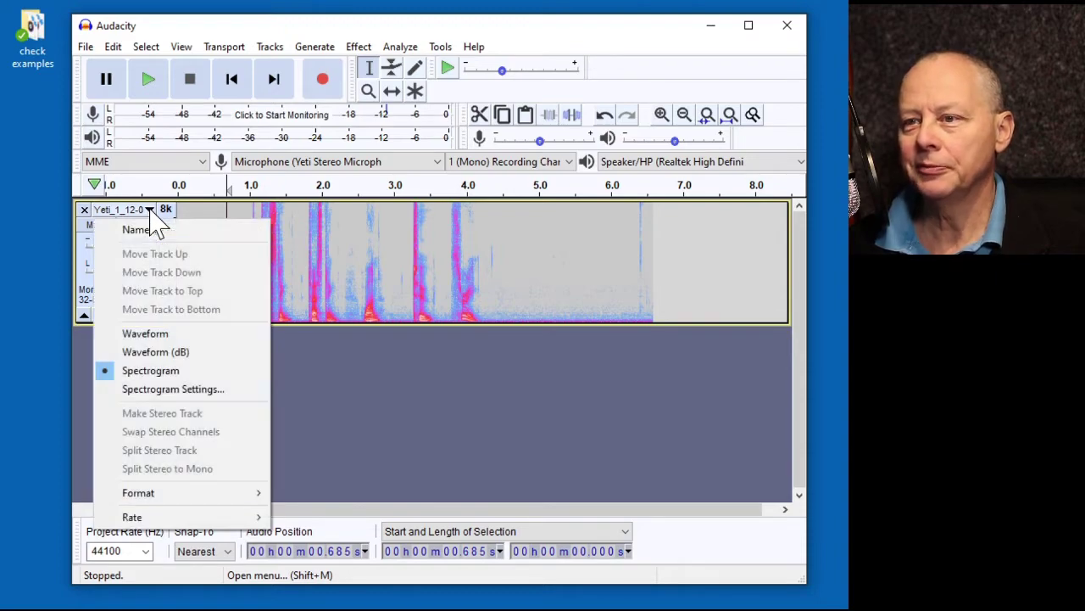
left_click(199, 352)
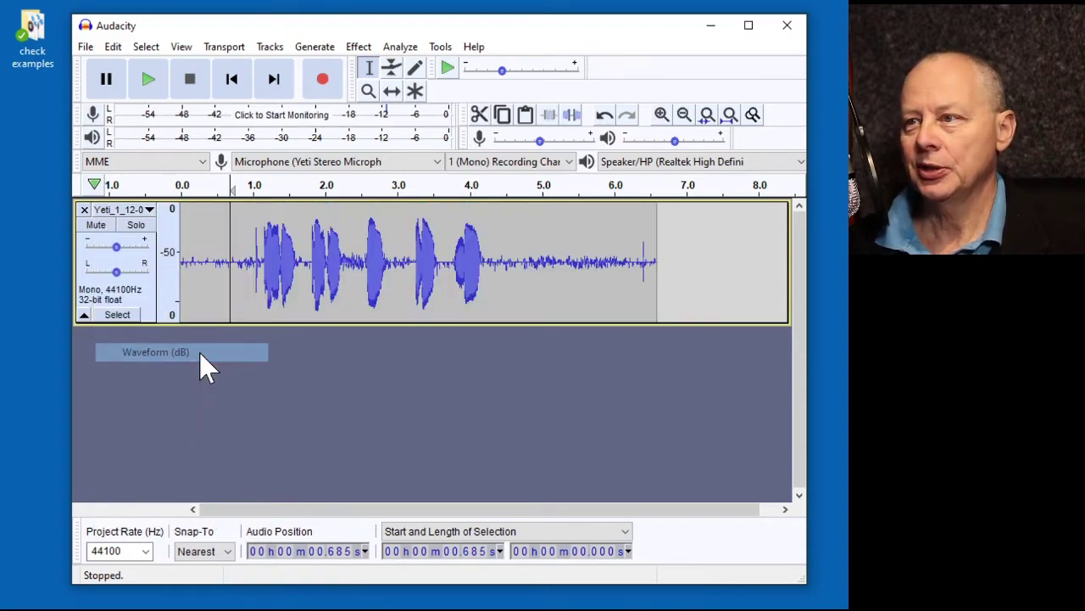
Play the recording from about 0.8 seconds, just before the speech, and stop playback after listening.
left_click(555, 224)
left_click(240, 224)
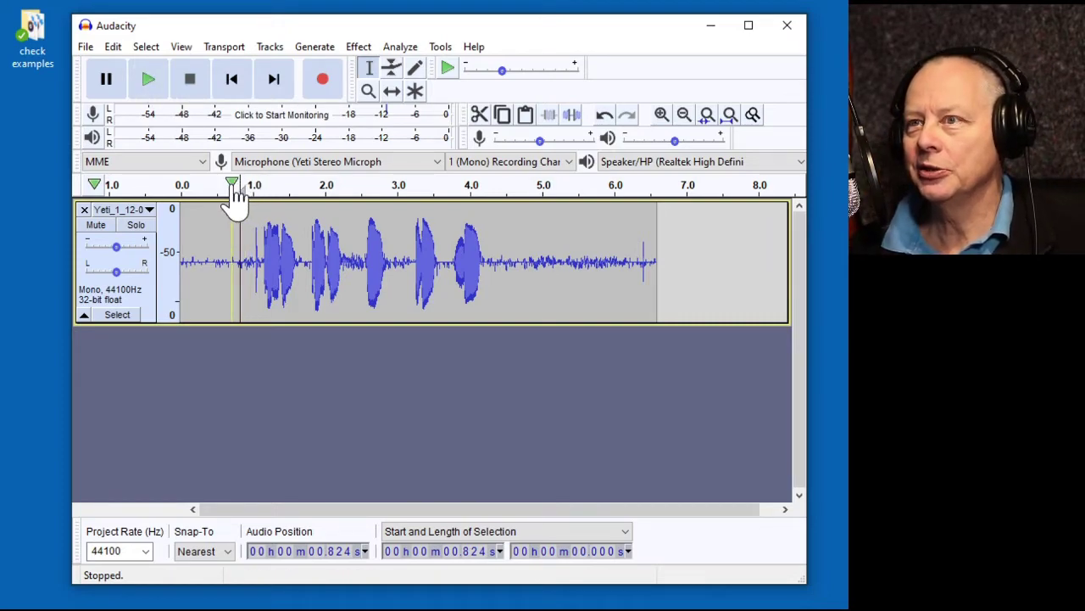
left_click(142, 81)
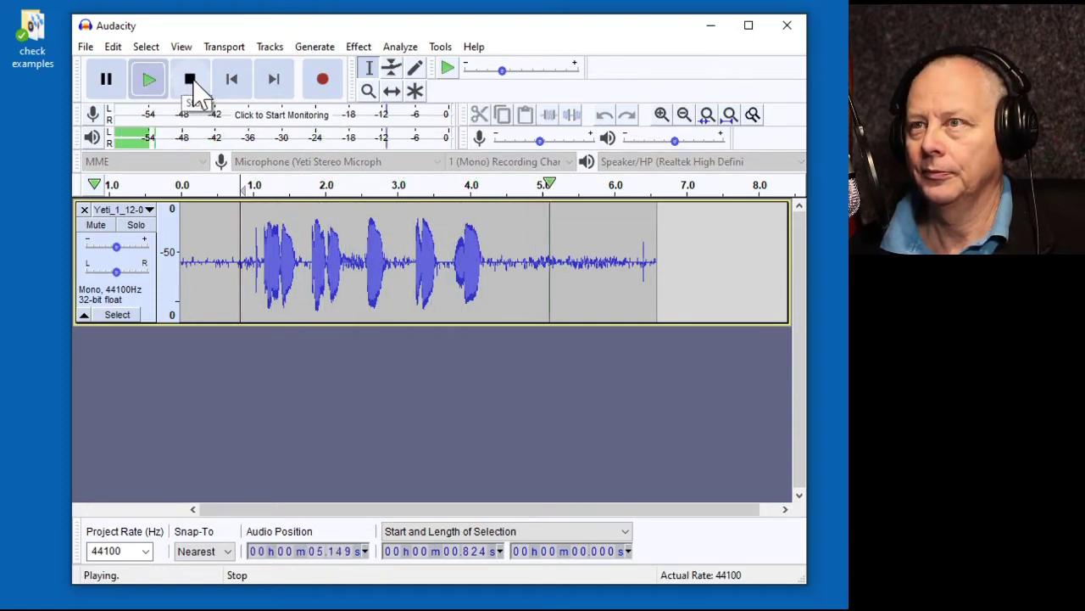
left_click(192, 85)
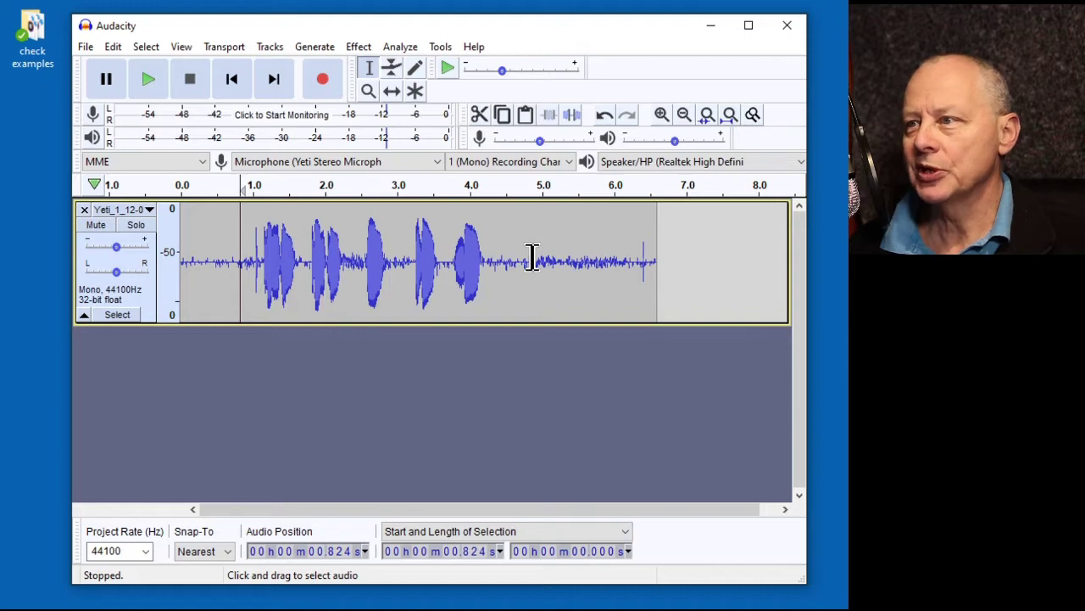
Save the project to the Desktop as test and move the test_data folder and test.aup icons up below the check examples folder.
left_click(86, 49)
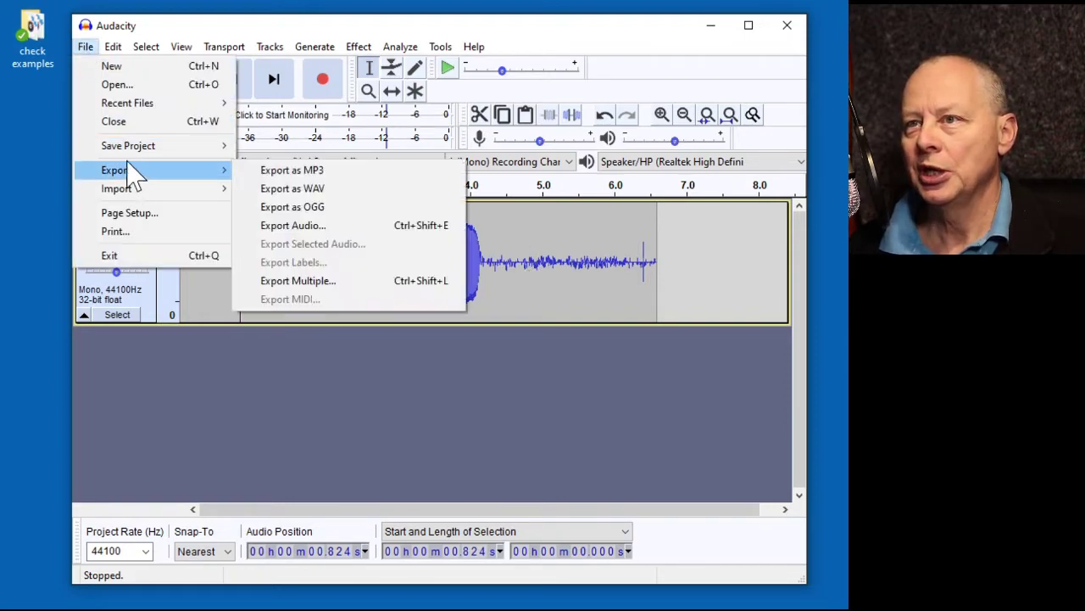
mouse_move(128, 146)
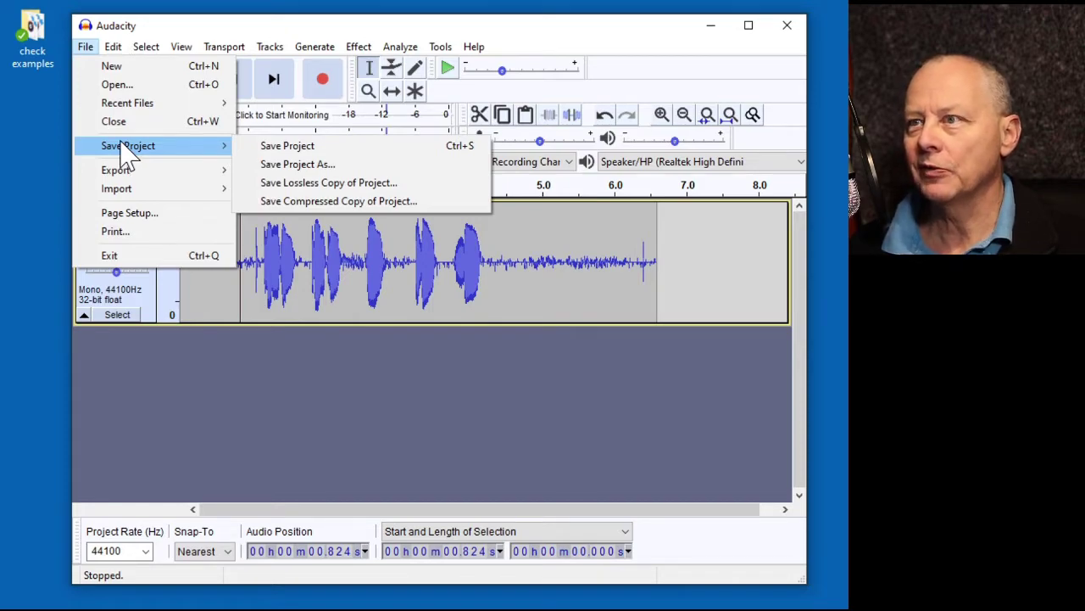
left_click(294, 149)
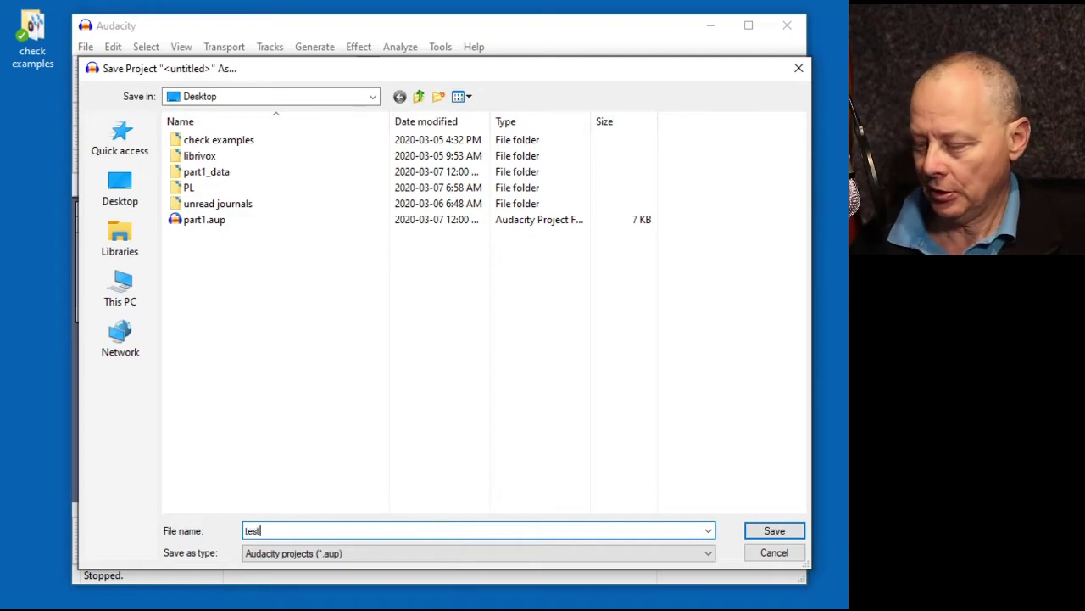
key("Return")
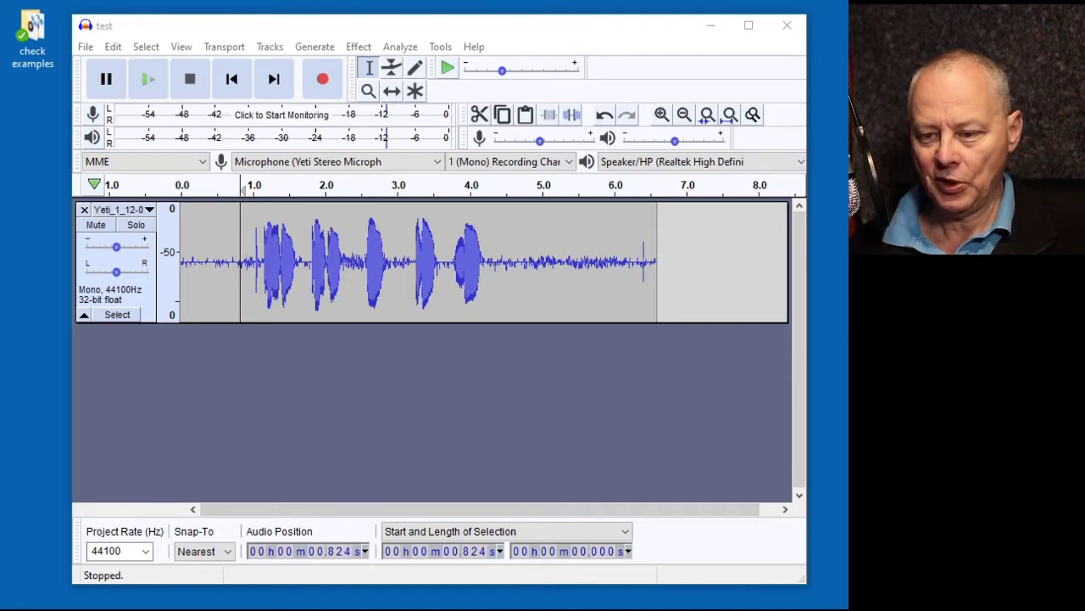
left_click_drag(44, 585, 46, 220)
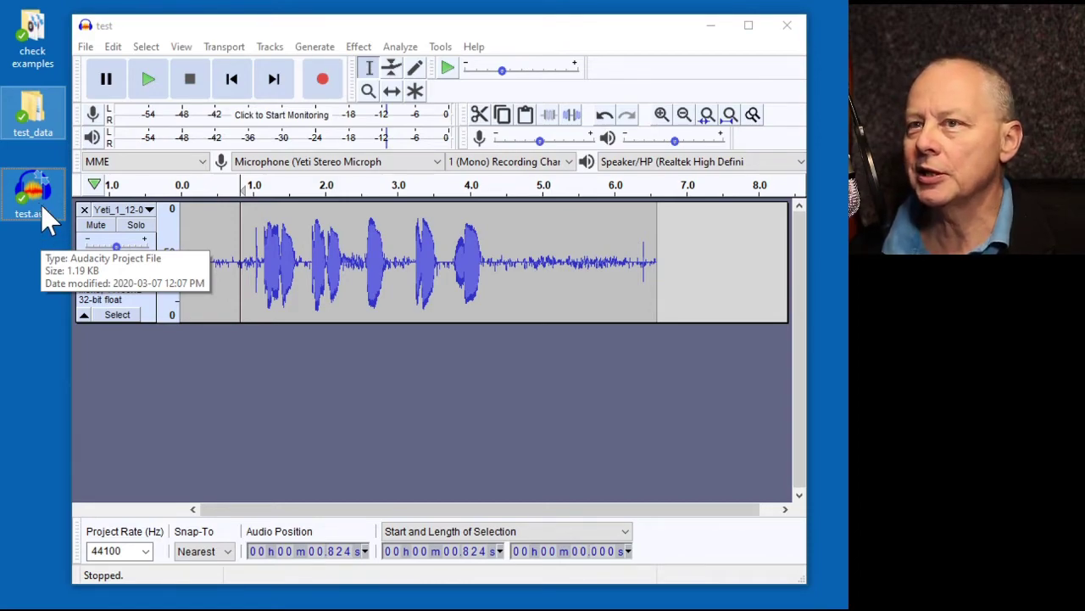
Examine the audio files in the test_data folder's e08\d08 subfolder, then close the folder window.
double_click(34, 109)
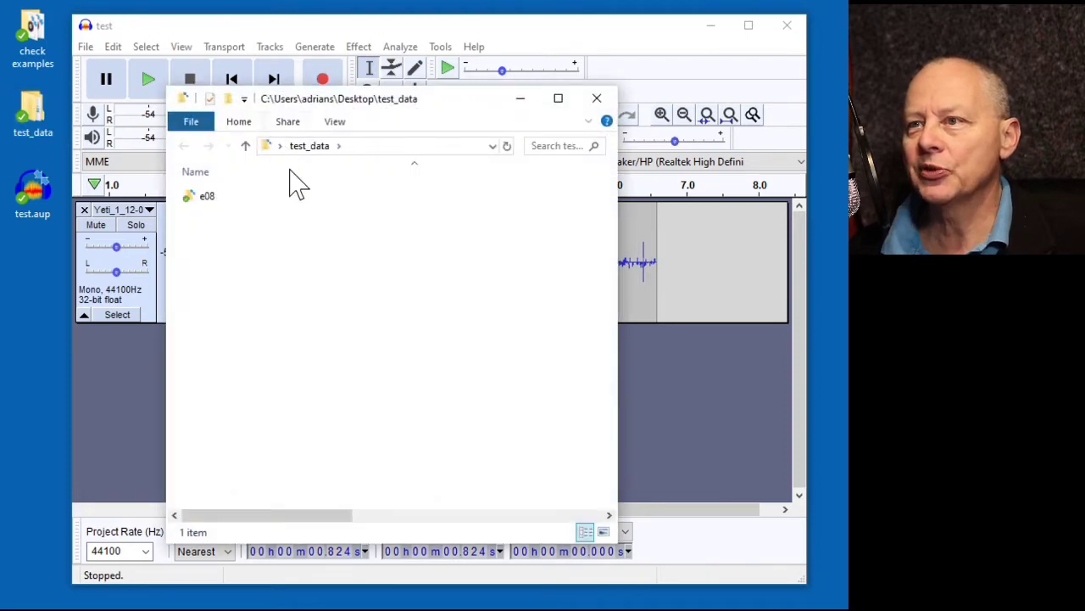
left_click(198, 199)
double_click(198, 200)
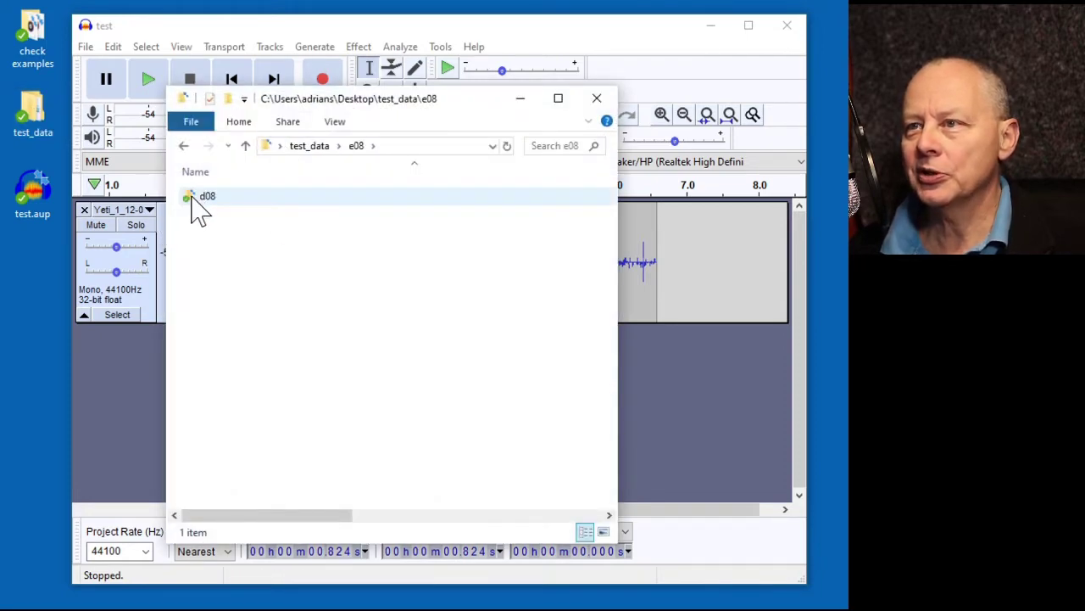
double_click(197, 199)
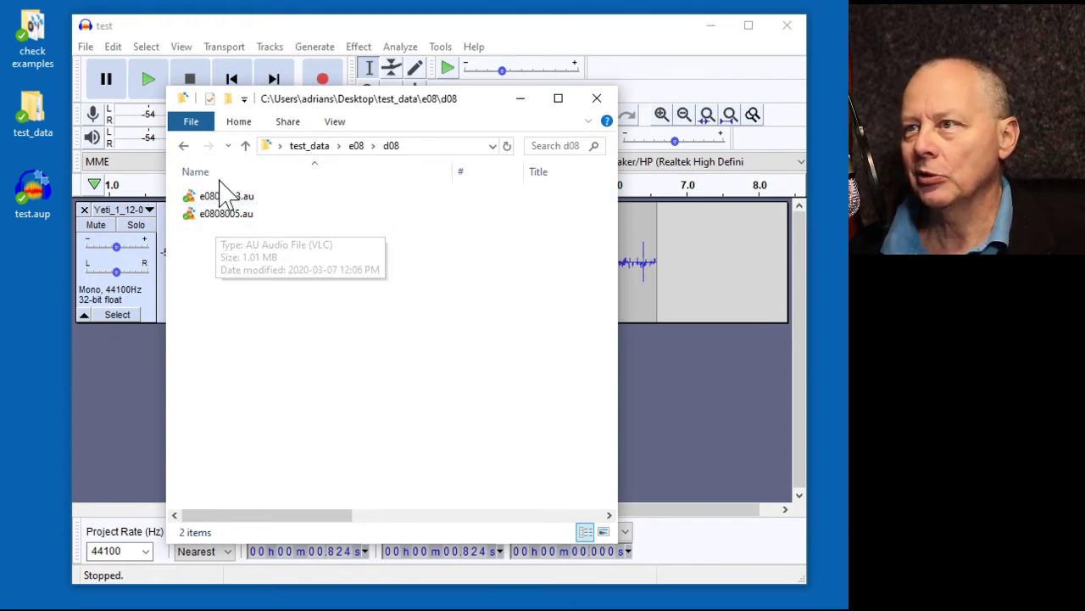
left_click(311, 151)
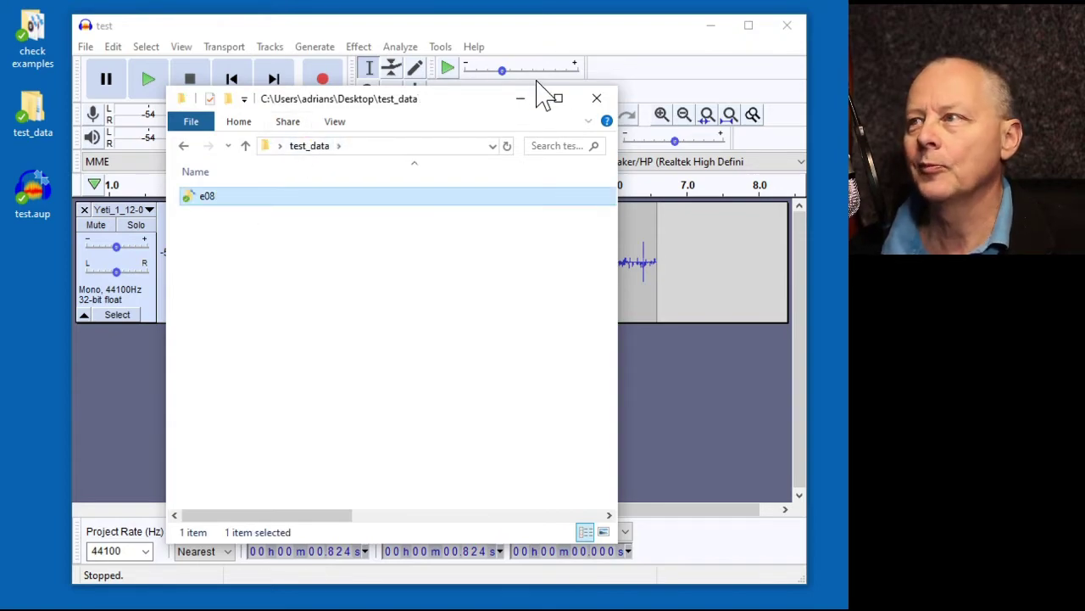
left_click(597, 99)
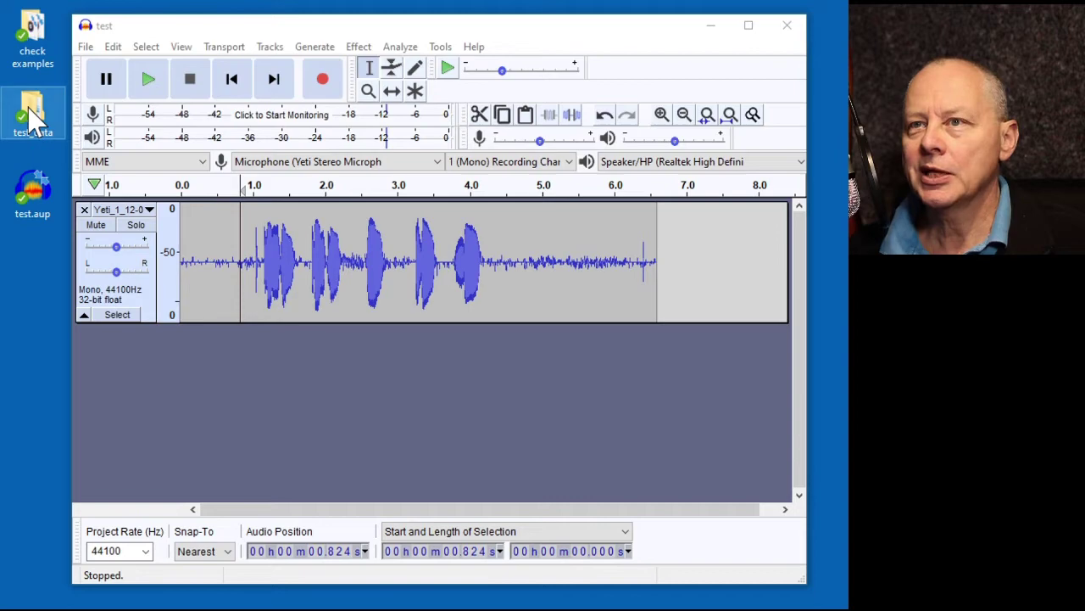
Check the size of the test_data folder in its properties and close them without changes.
right_click(29, 110)
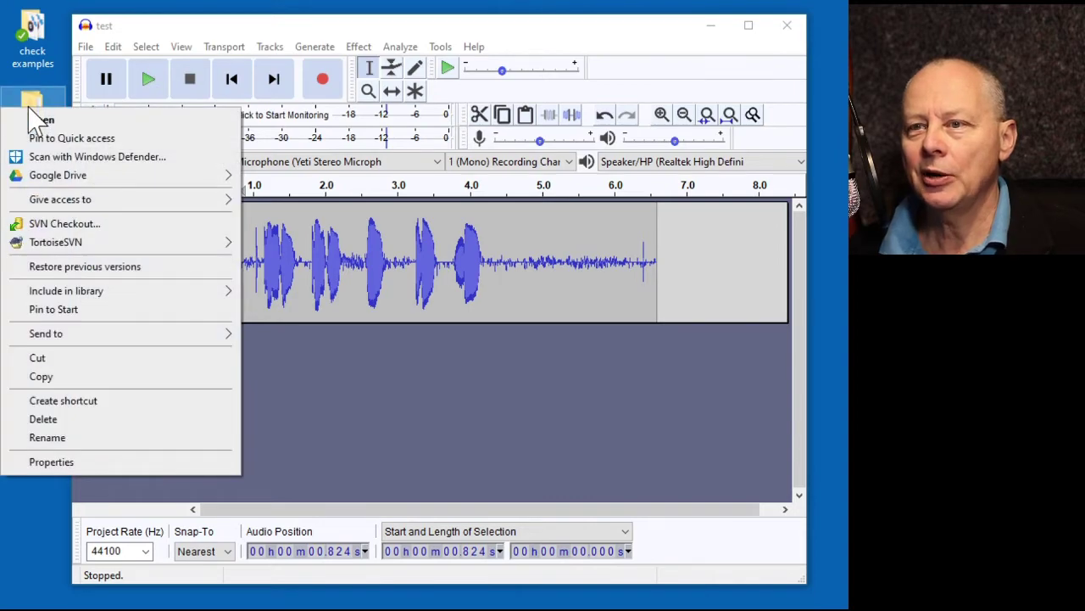
left_click(51, 462)
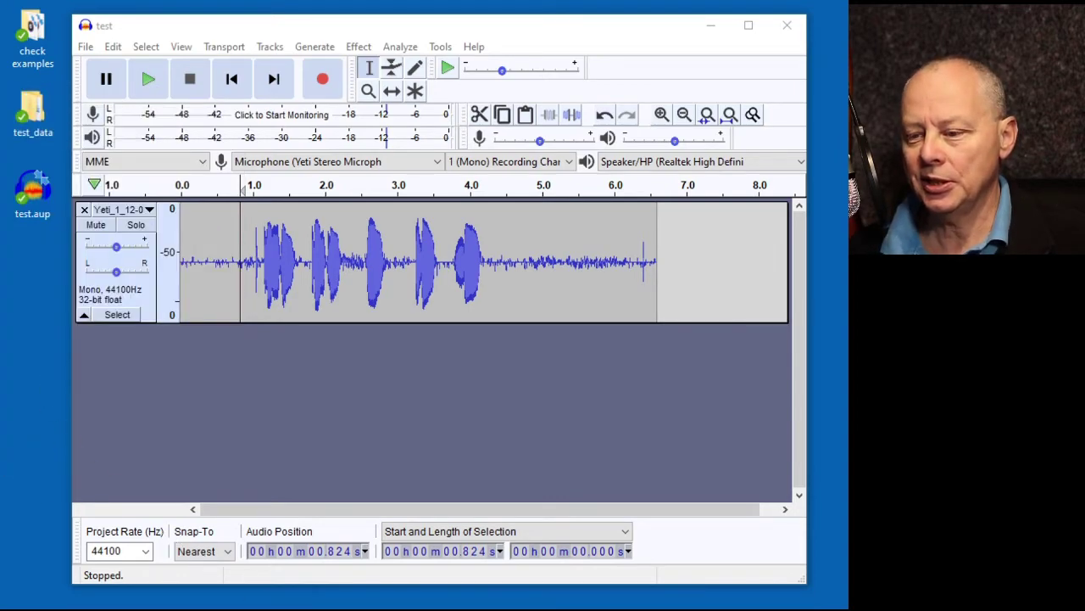
left_click_drag(97, 106, 229, 21)
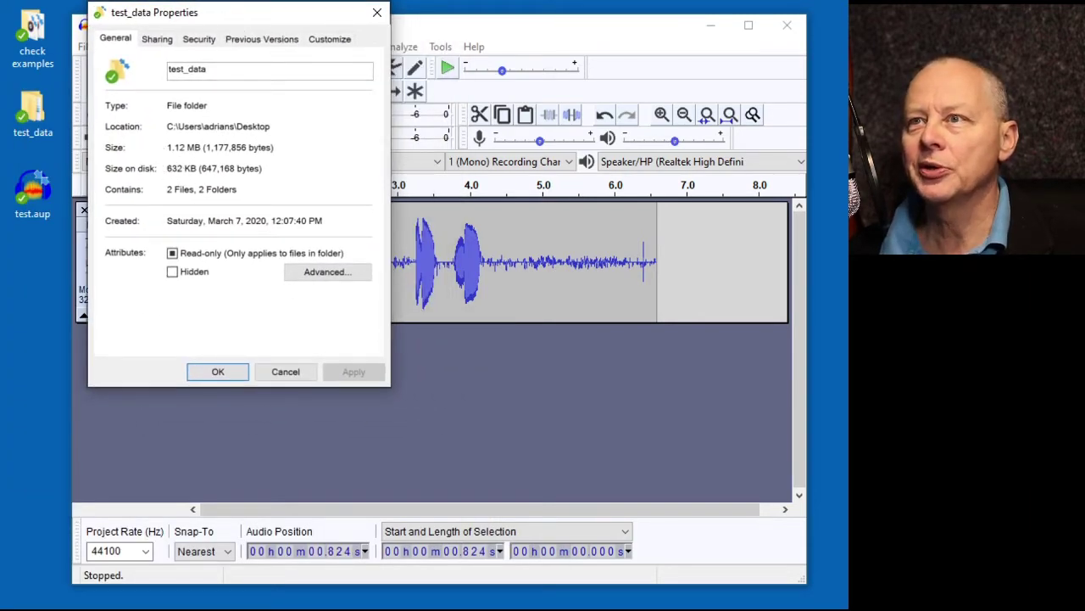
left_click(284, 373)
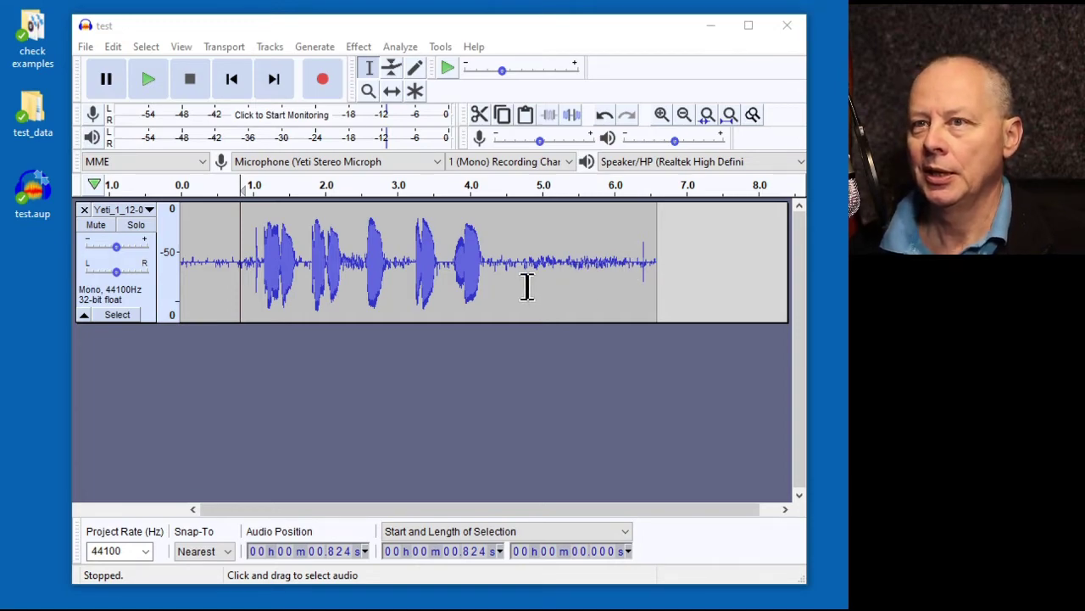
Export the recording as test.mp3 with a Constant bit rate of 128 kbps and Force export to mono enabled.
left_click(85, 49)
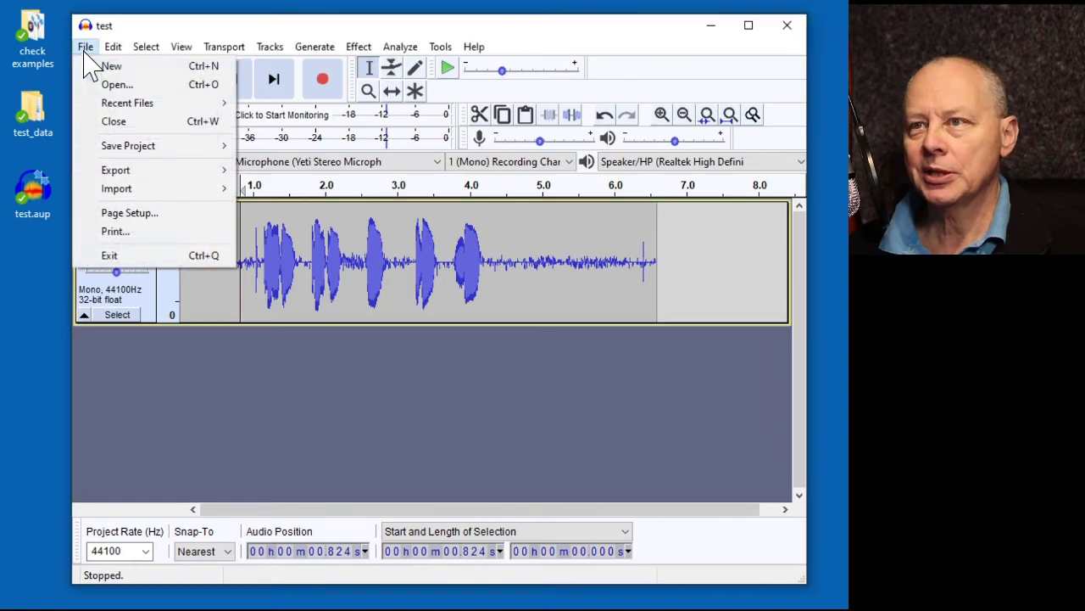
mouse_move(169, 179)
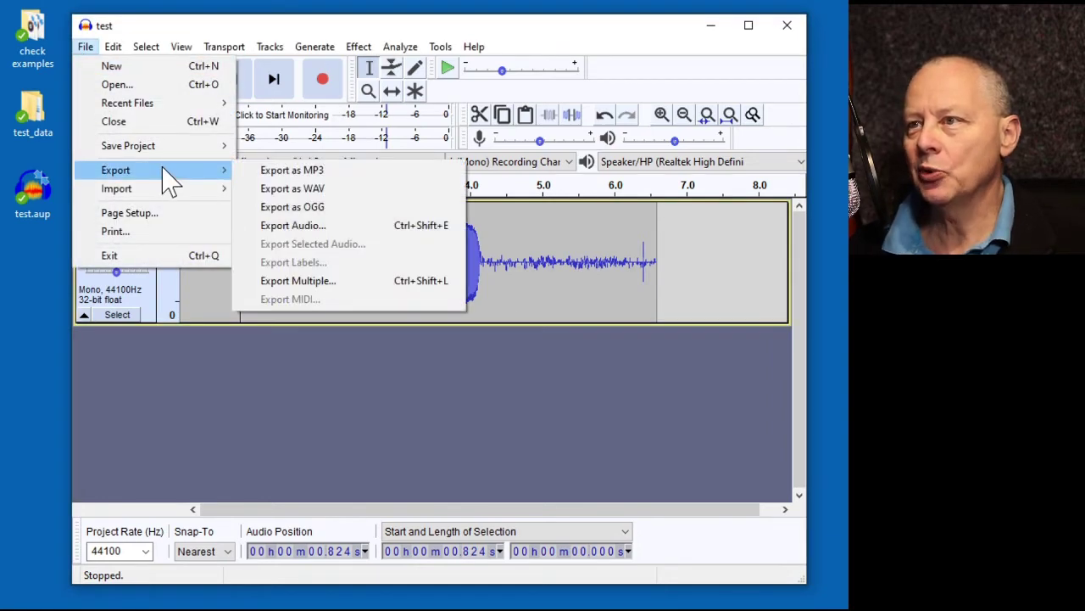
left_click(312, 172)
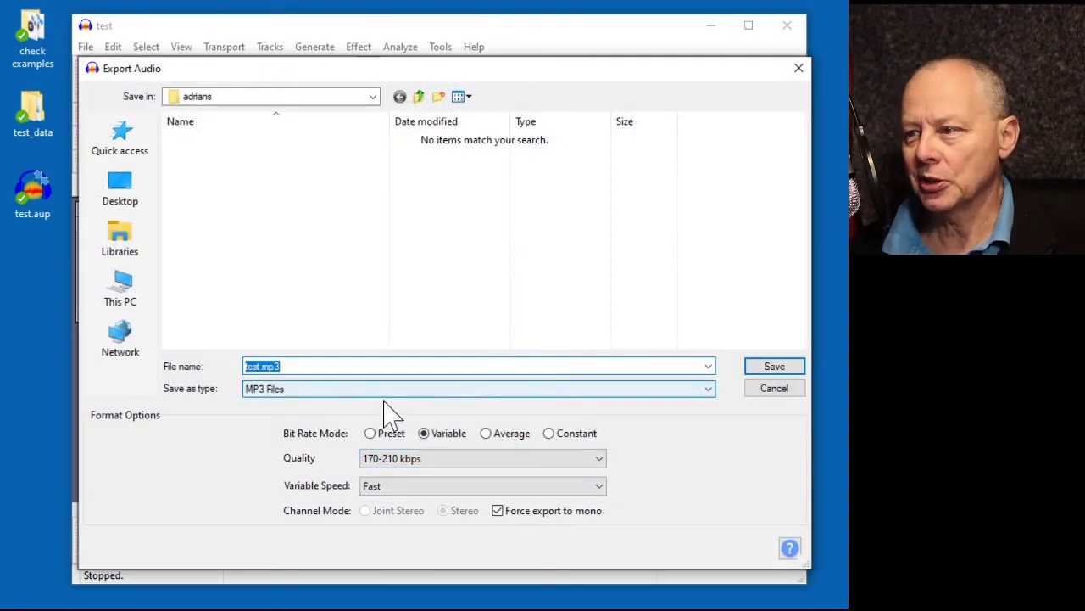
left_click(549, 434)
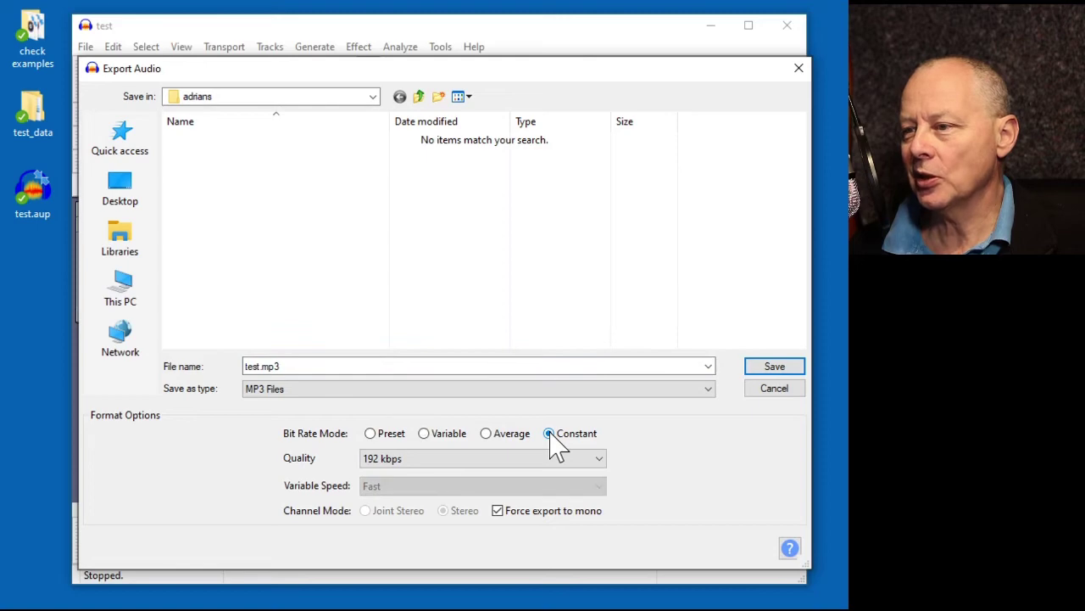
left_click(441, 462)
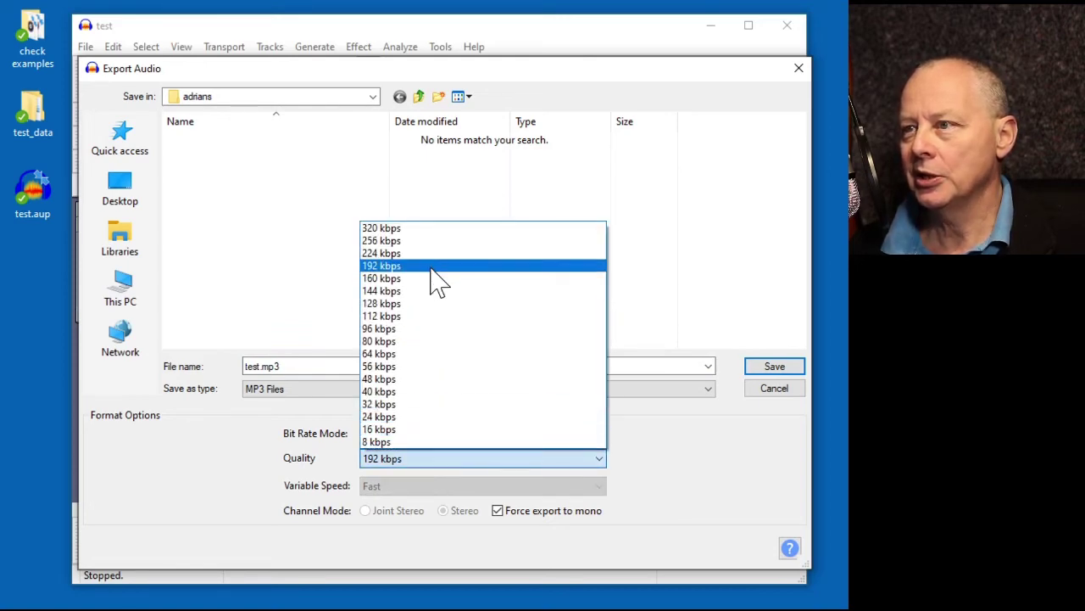
left_click(428, 305)
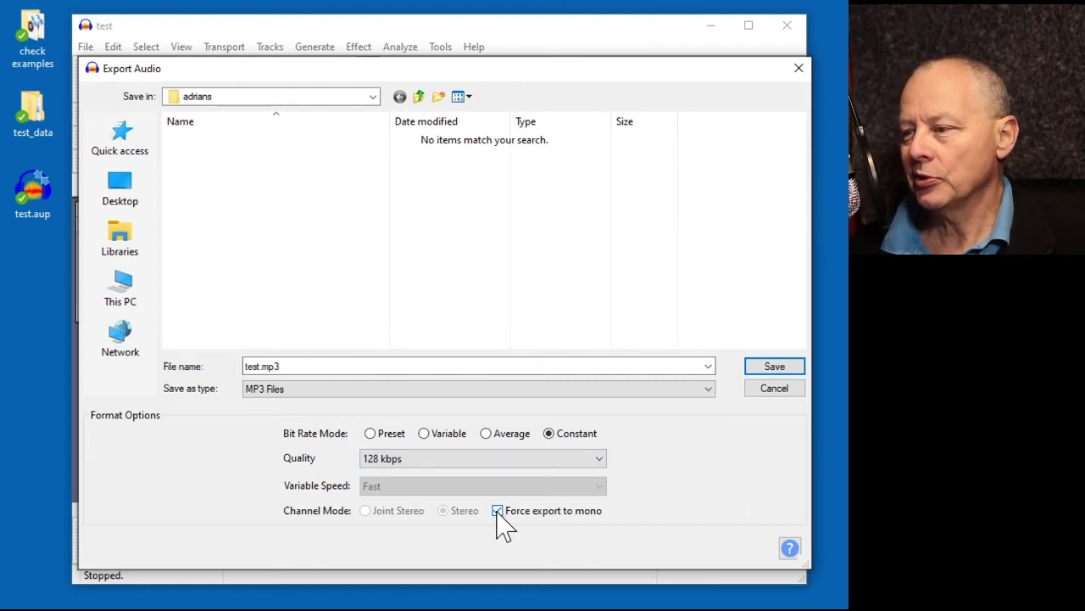
left_click(498, 511)
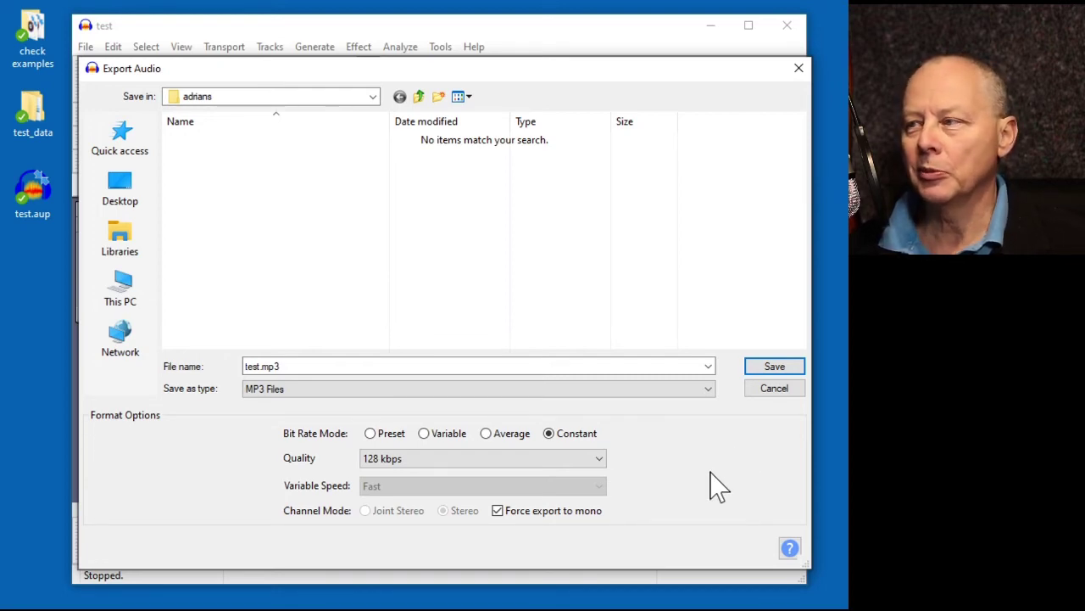
left_click(770, 366)
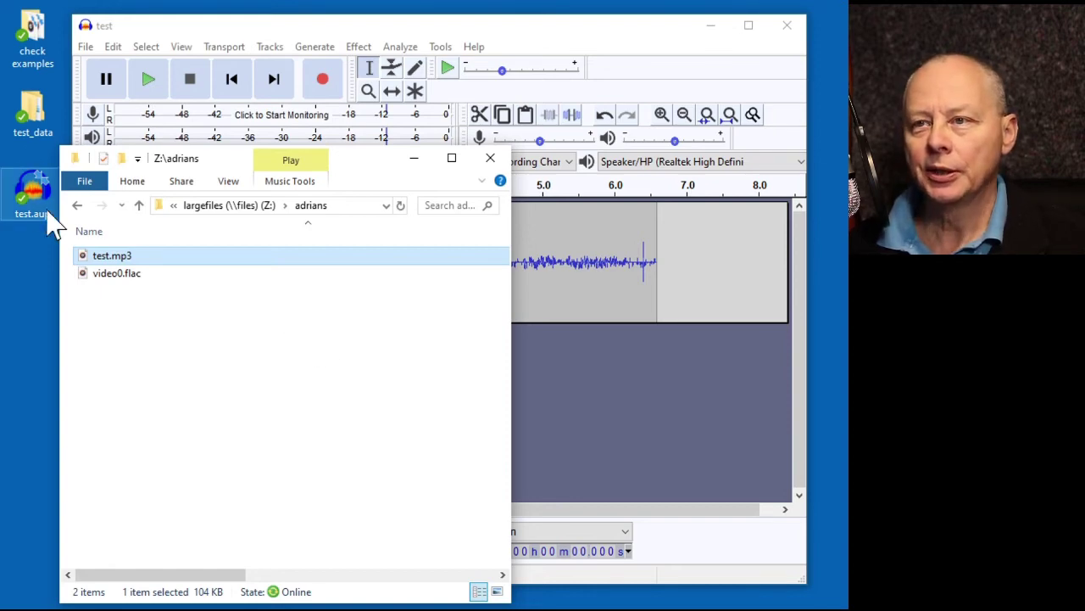
Examine the size, length and bit rate of the exported test.mp3 in its file properties, then close them.
right_click(94, 263)
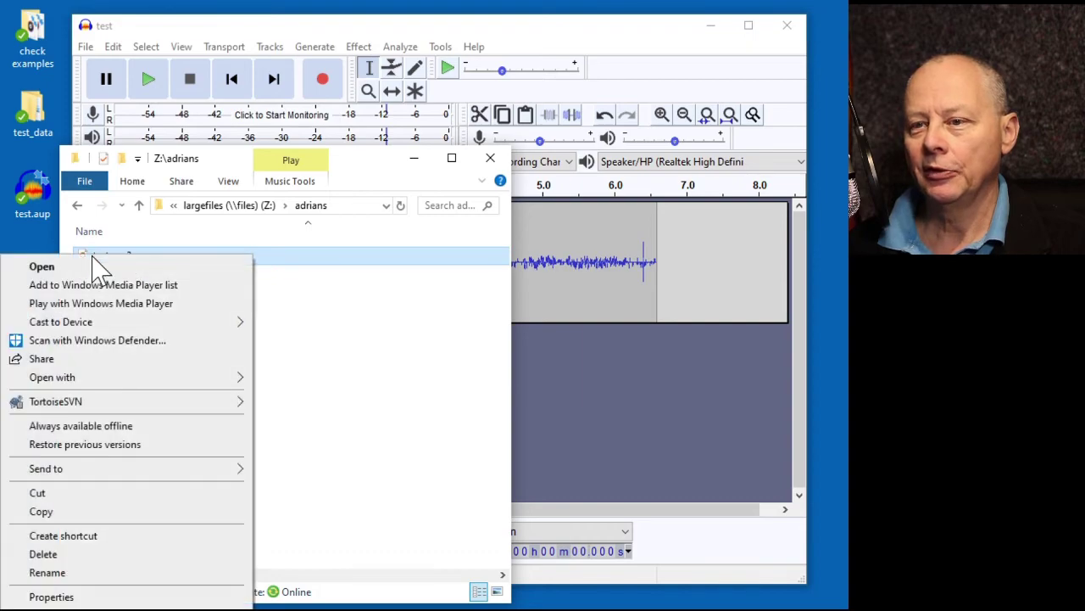
left_click(34, 597)
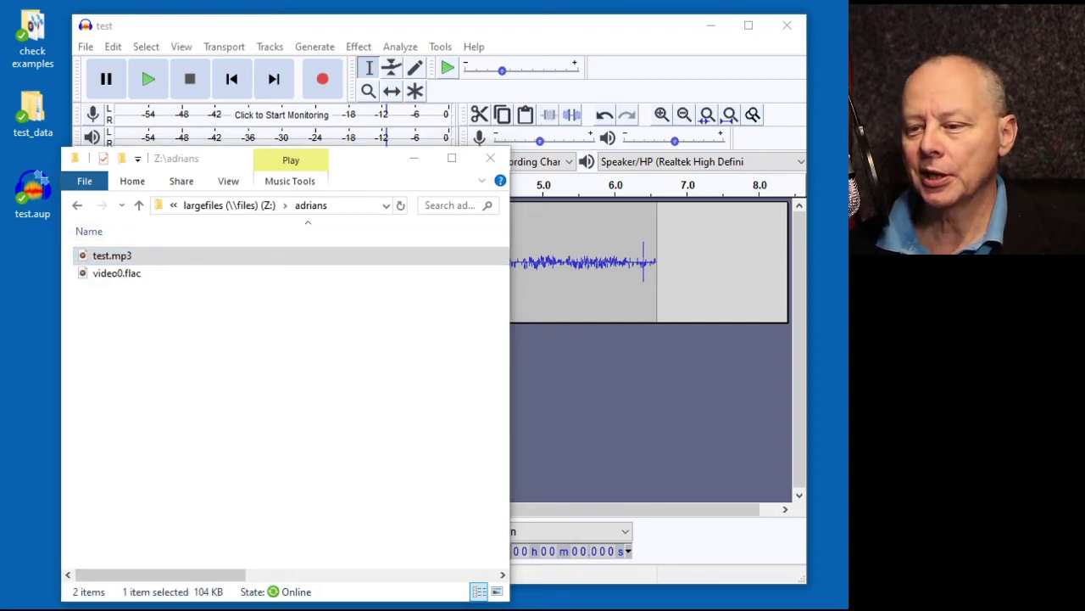
left_click_drag(467, 379, 484, 67)
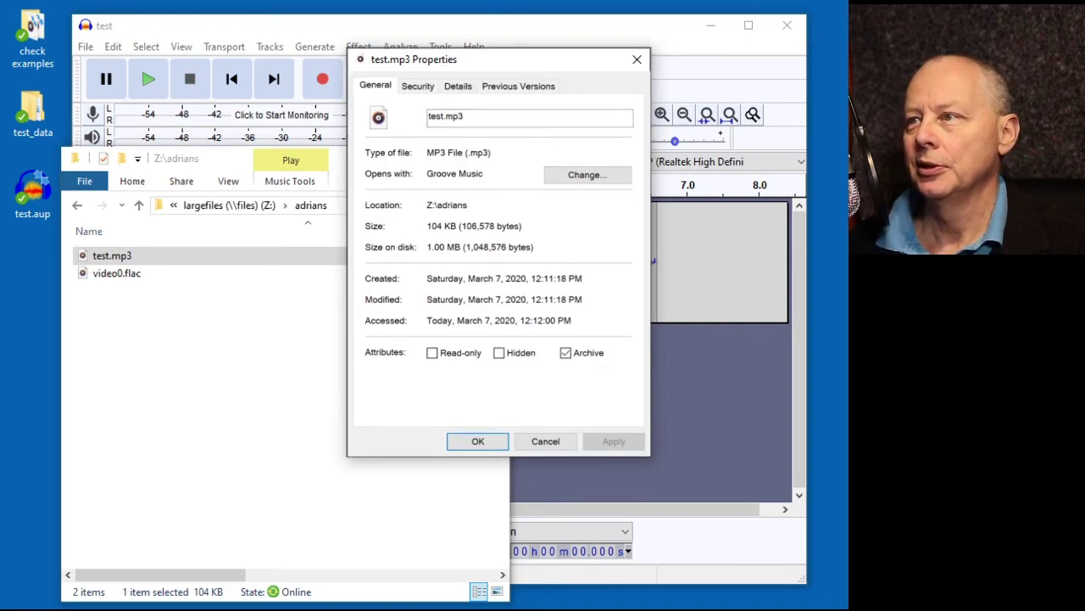
left_click(458, 86)
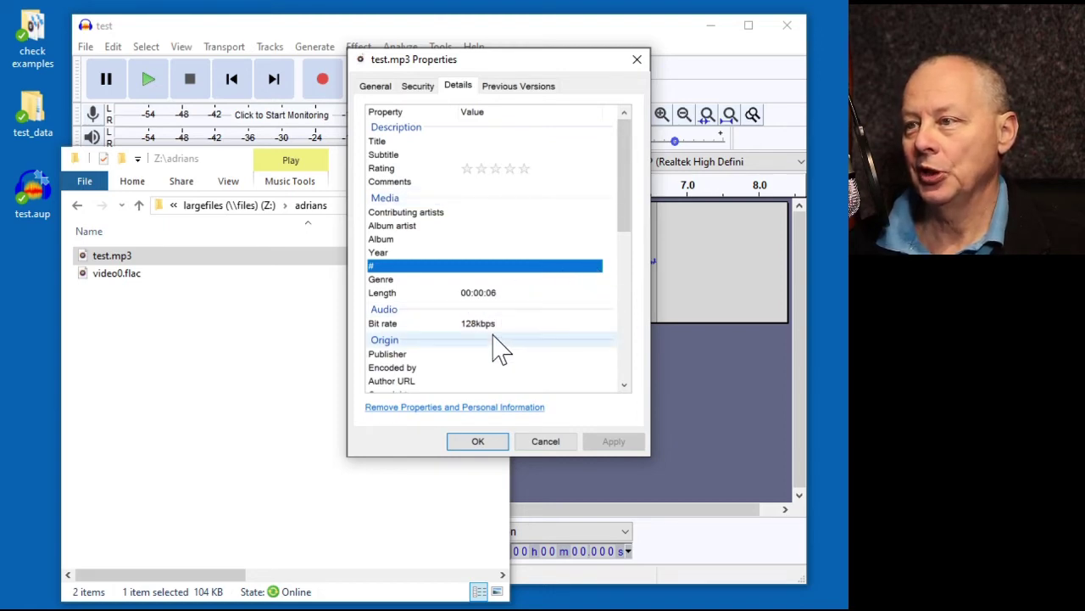
scroll(497, 329, "down", 3)
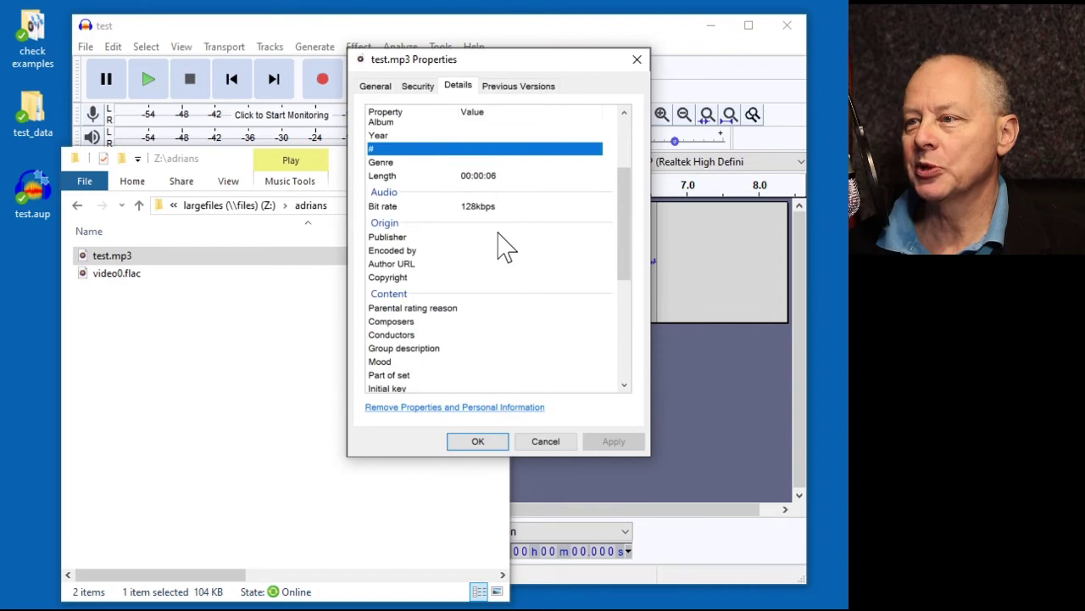
scroll(504, 246, "down", 6)
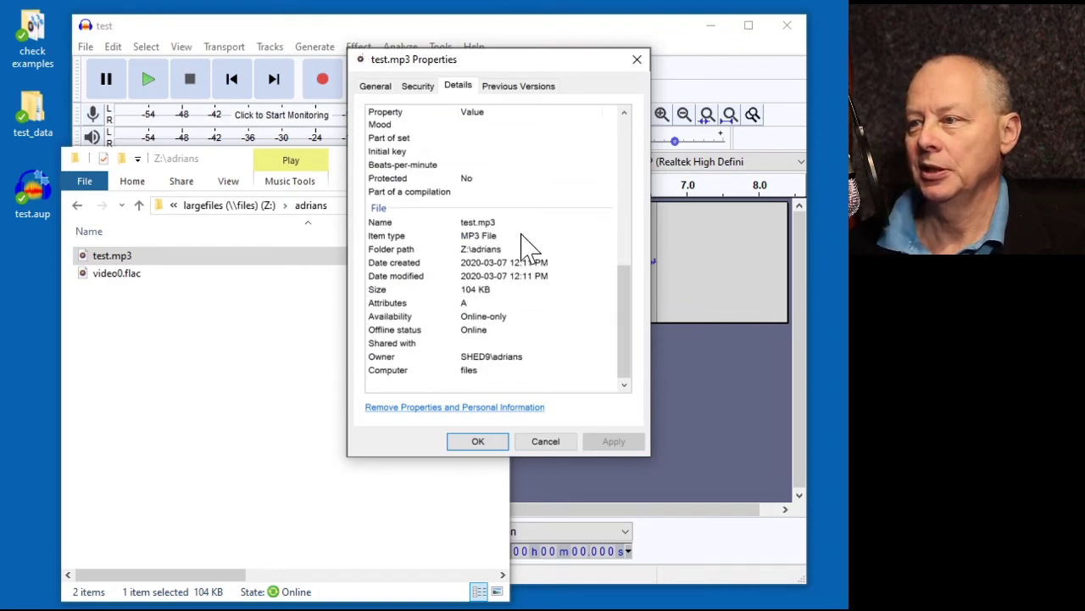
left_click(634, 63)
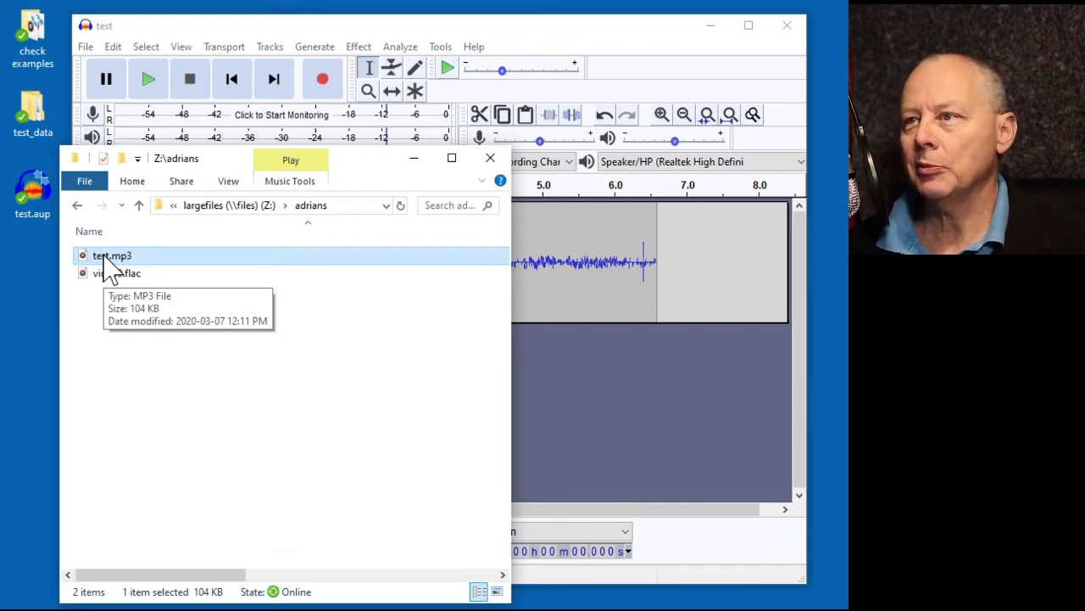
Remove the original voice recording's track and import the exported test.mp3 from the folder window into the empty Audacity project.
left_click_drag(632, 26, 646, 26)
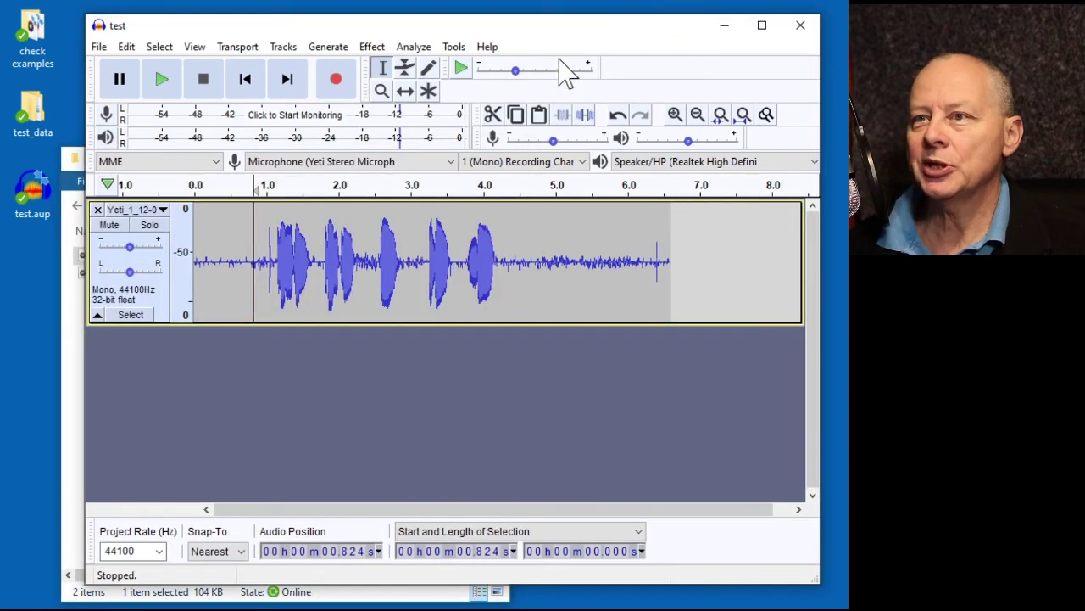
left_click(97, 209)
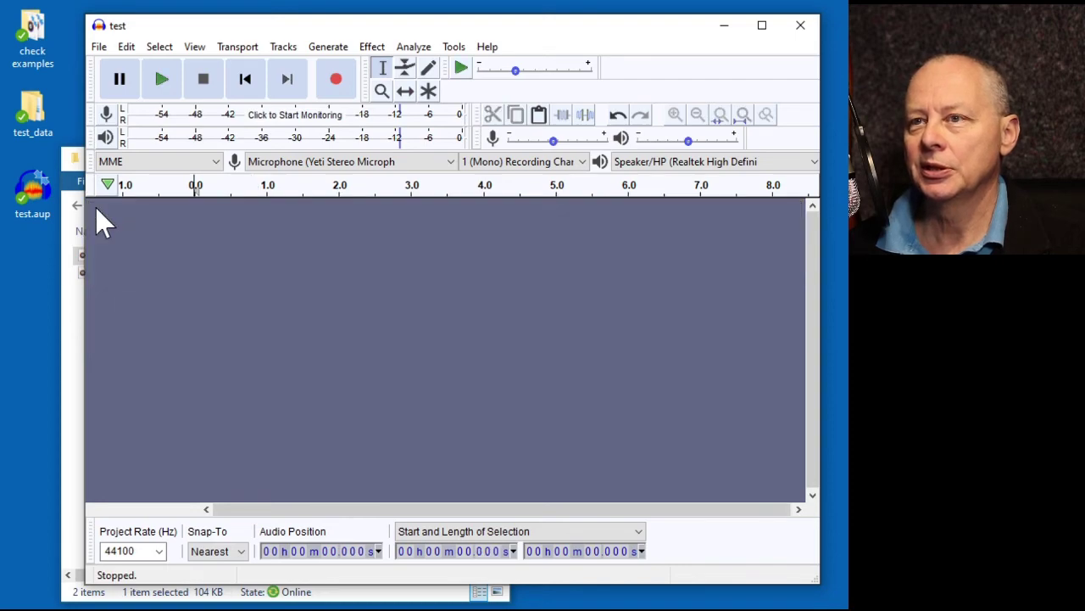
left_click(72, 331)
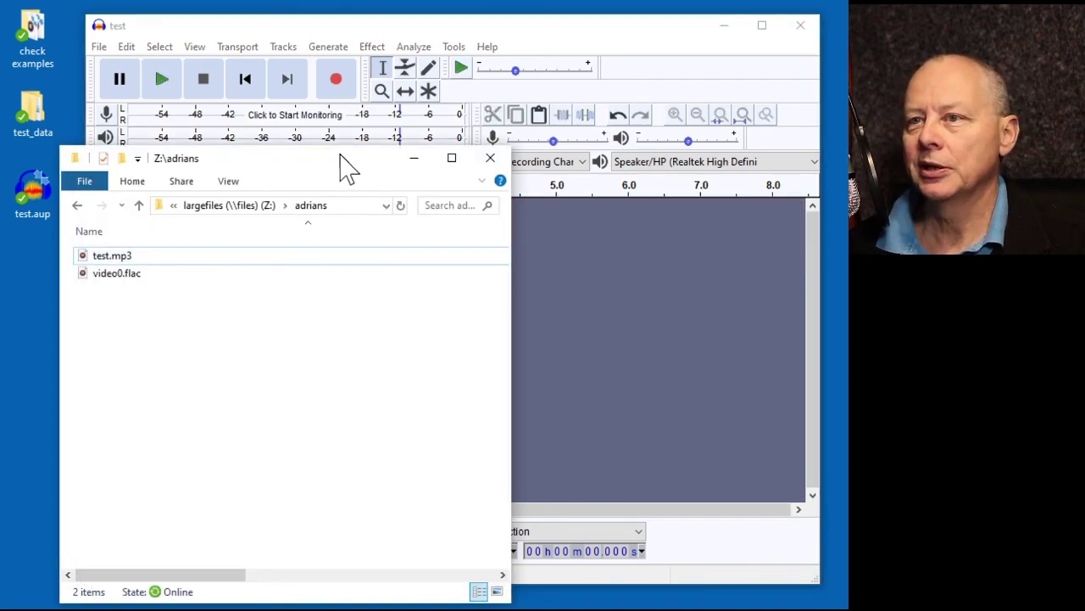
left_click_drag(346, 157, 310, 158)
left_click_drag(64, 257, 643, 166)
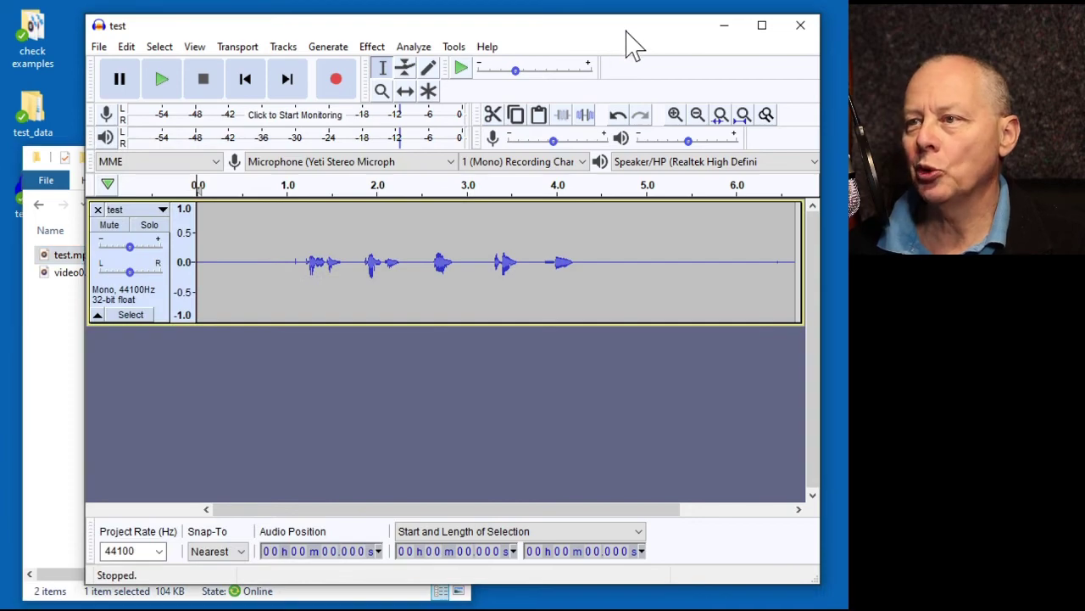
Play the imported test track from about 0.8 s, stop playback, and return to the File Explorer window containing test.mp3.
left_click(271, 186)
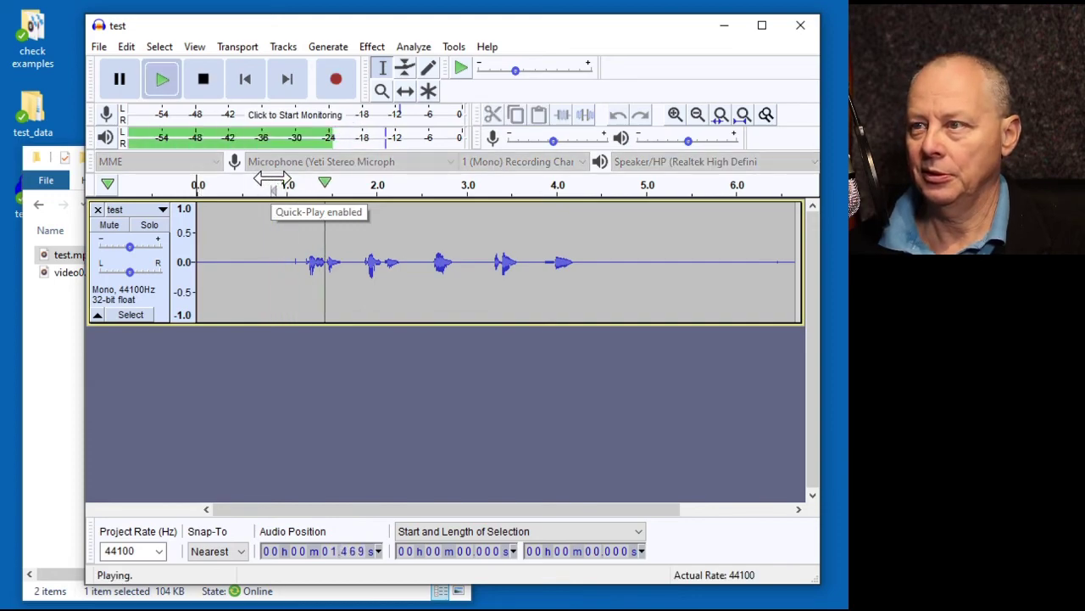
left_click(206, 76)
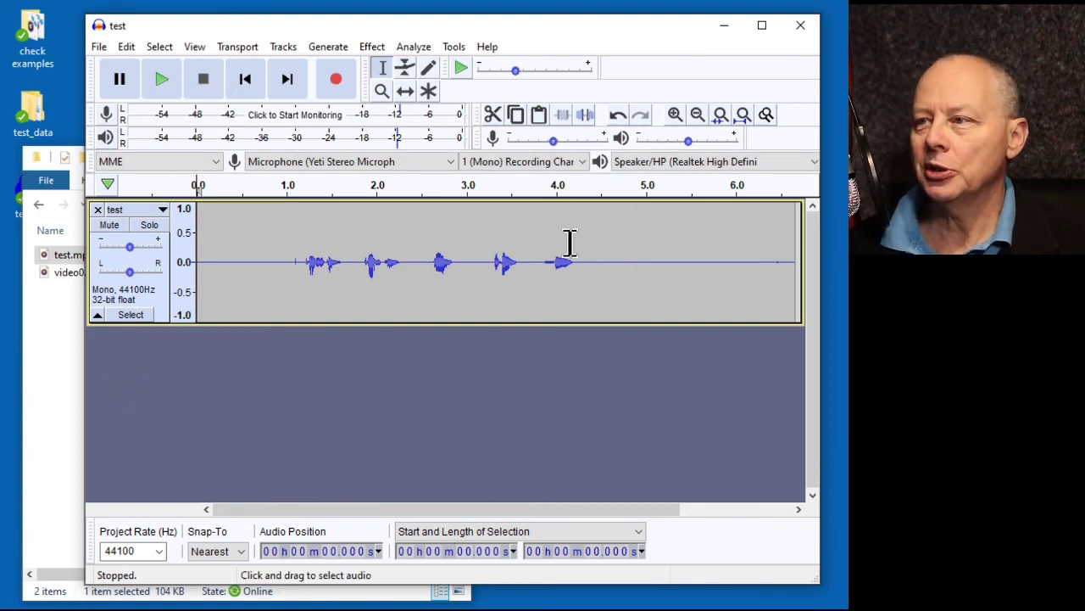
left_click(63, 350)
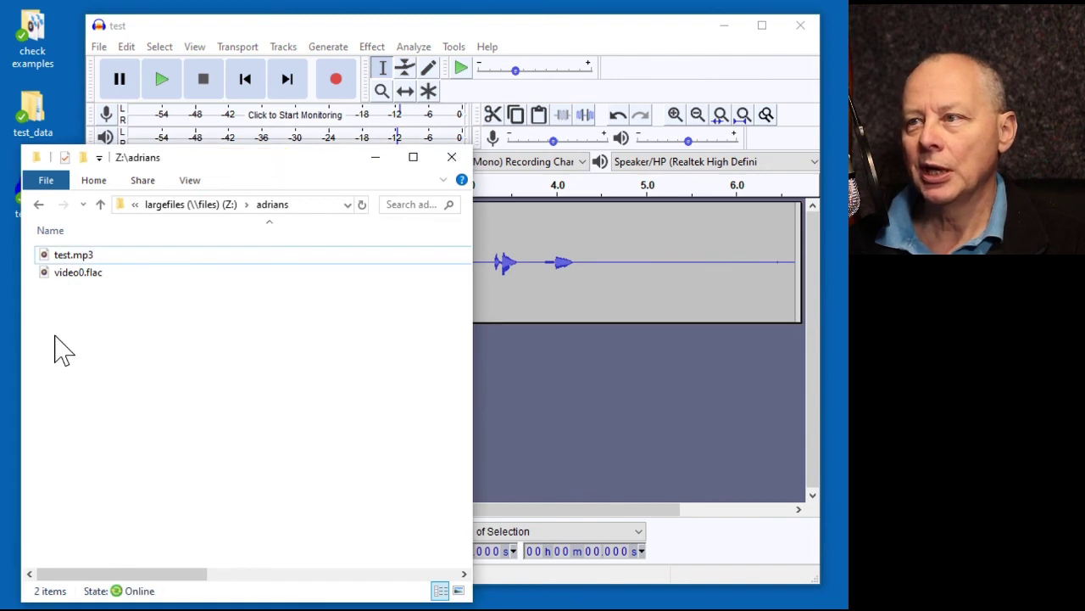